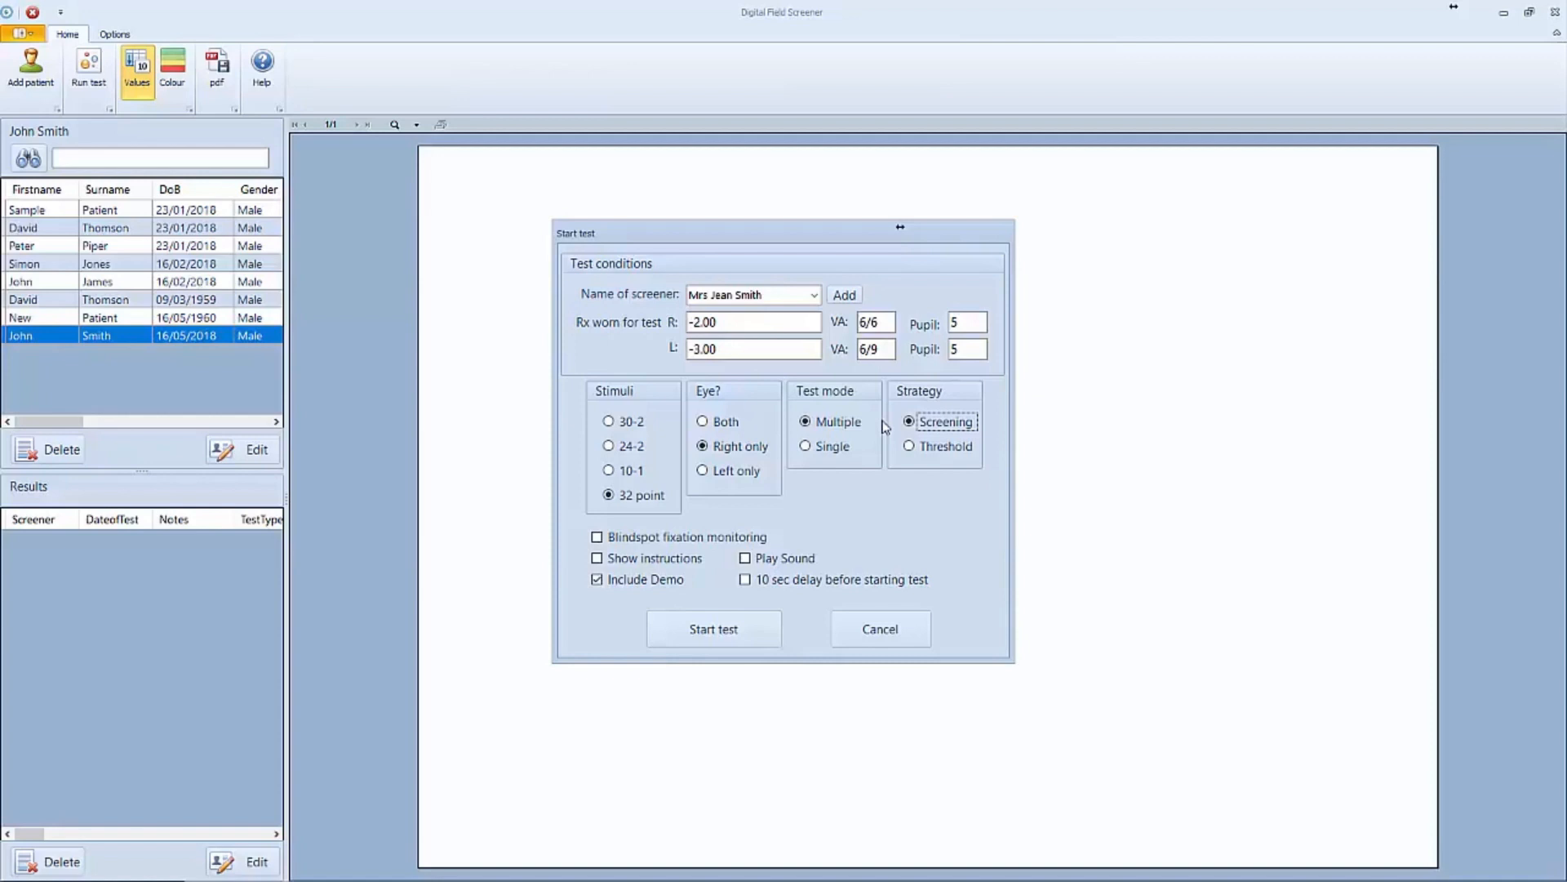
- Set the test to the Screening strategy, enable Show instructions and disable Include Demo
{"action": "key", "text": "Down"}
{"action": "left_click", "coordinate": [921, 425]}
{"action": "left_click", "coordinate": [604, 538]}
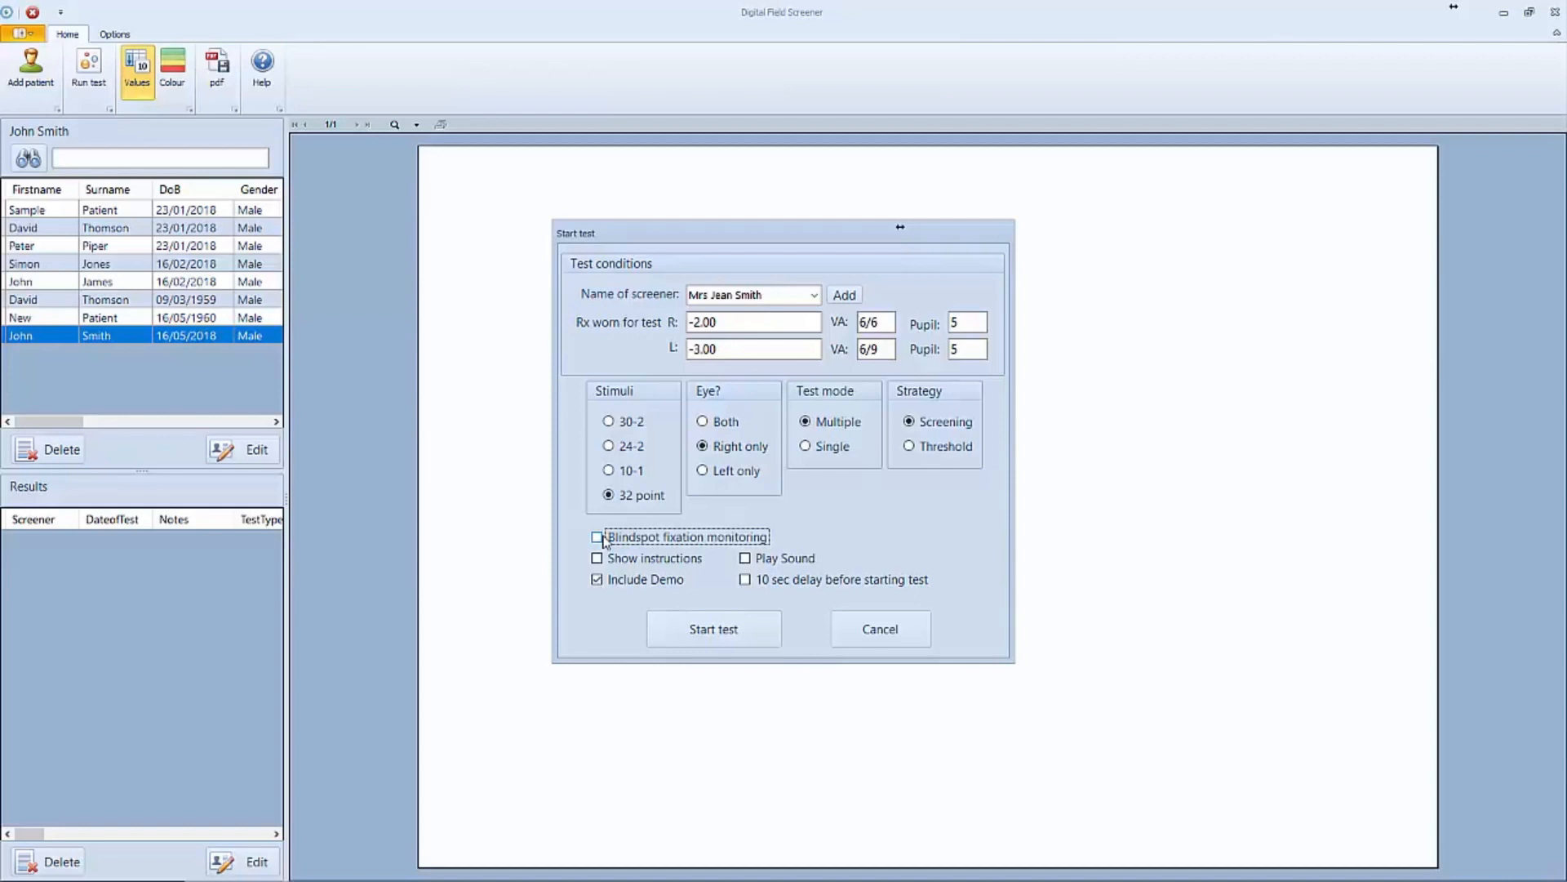
{"action": "left_click", "coordinate": [602, 558]}
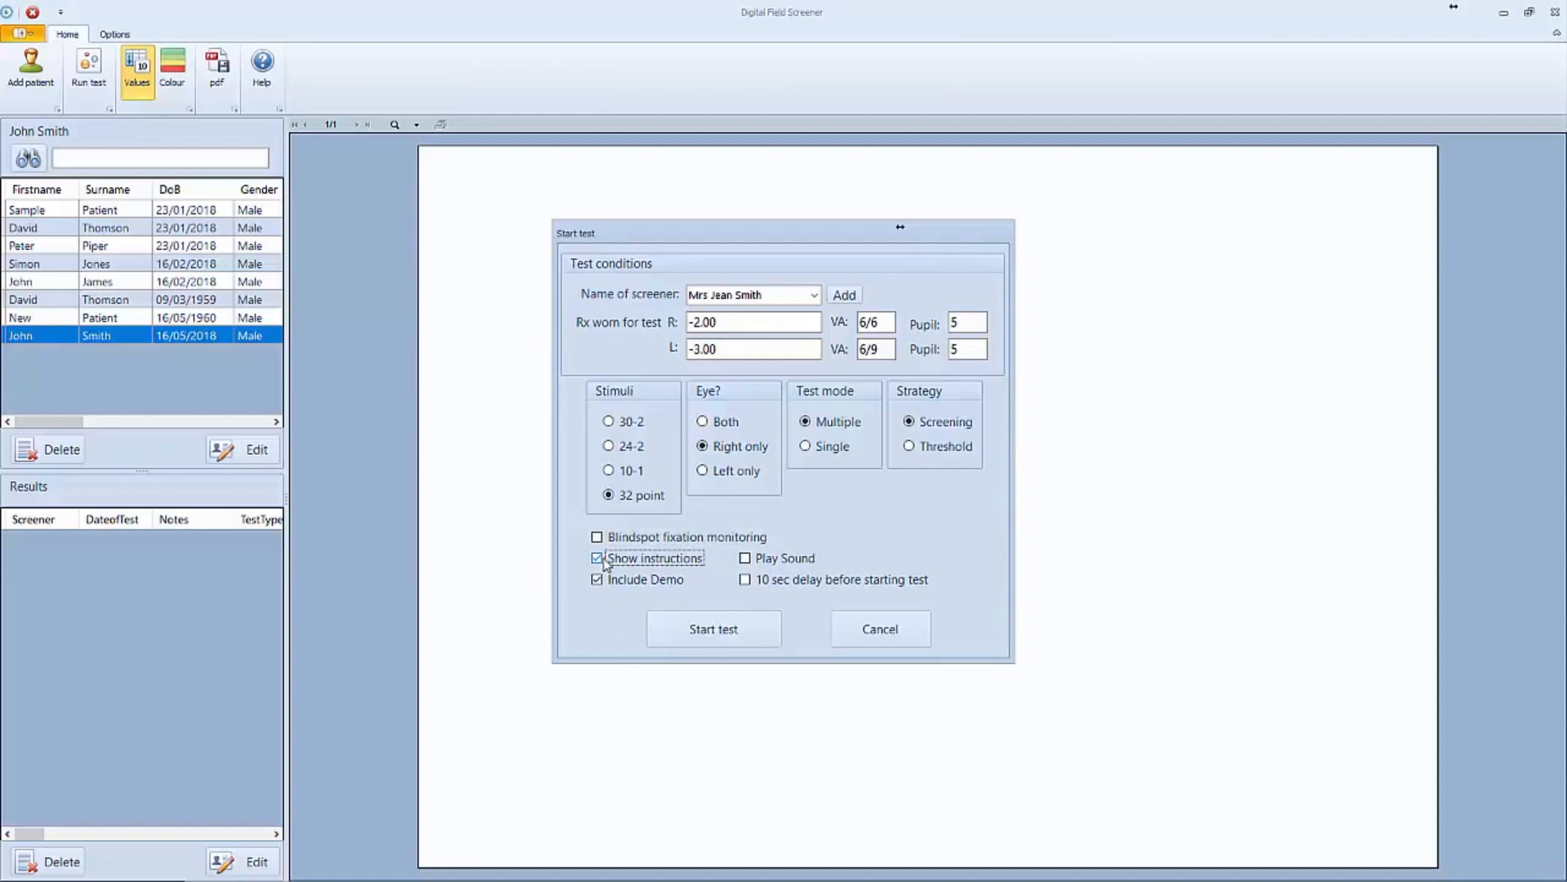
{"action": "left_click", "coordinate": [759, 560]}
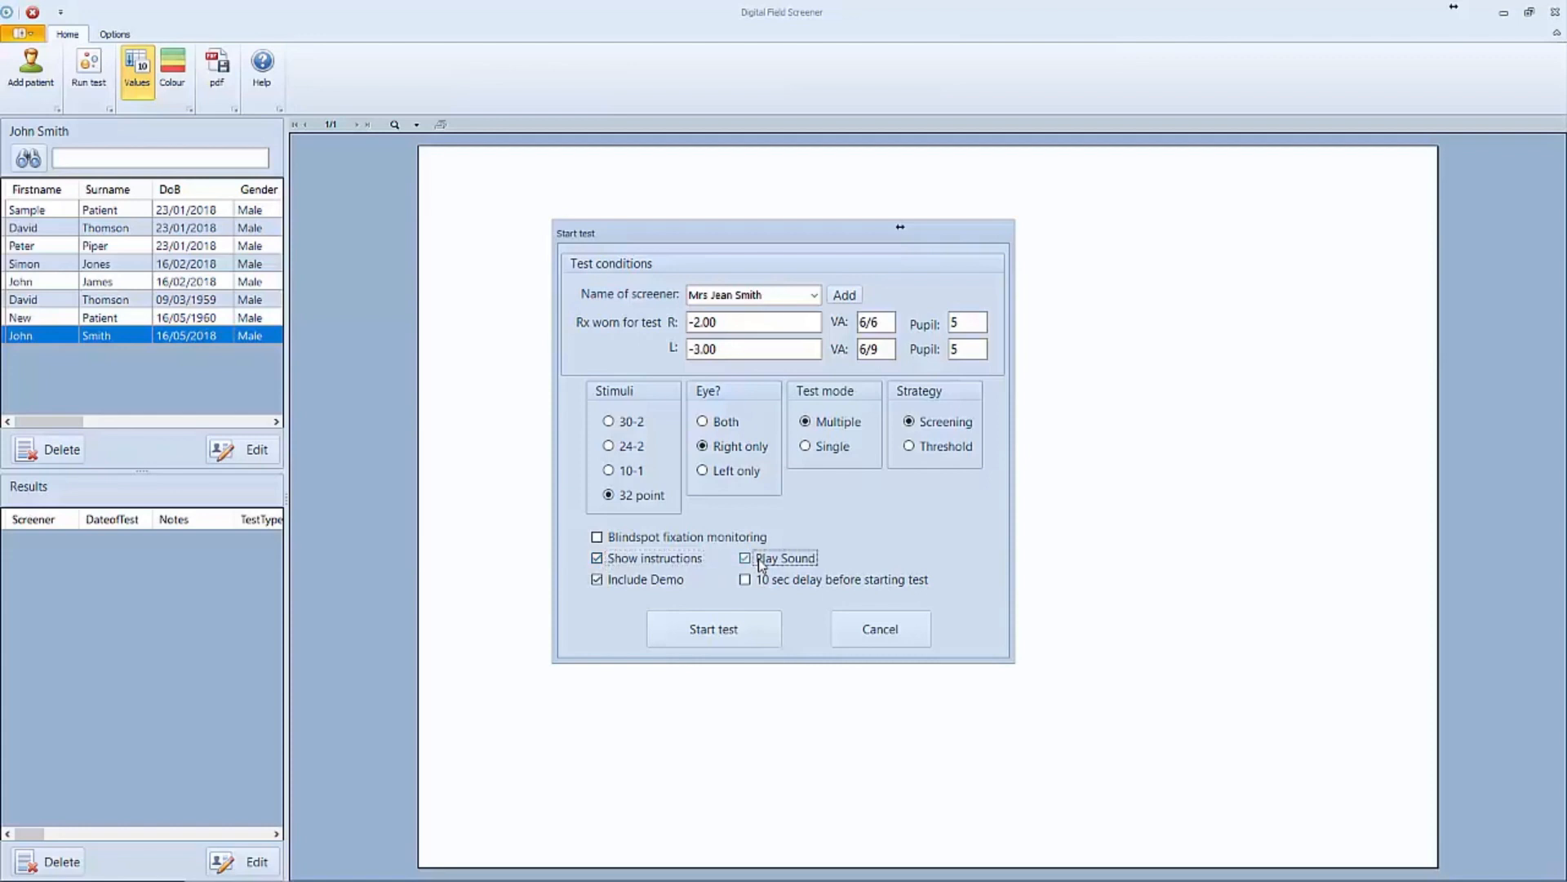
{"action": "left_click", "coordinate": [604, 581]}
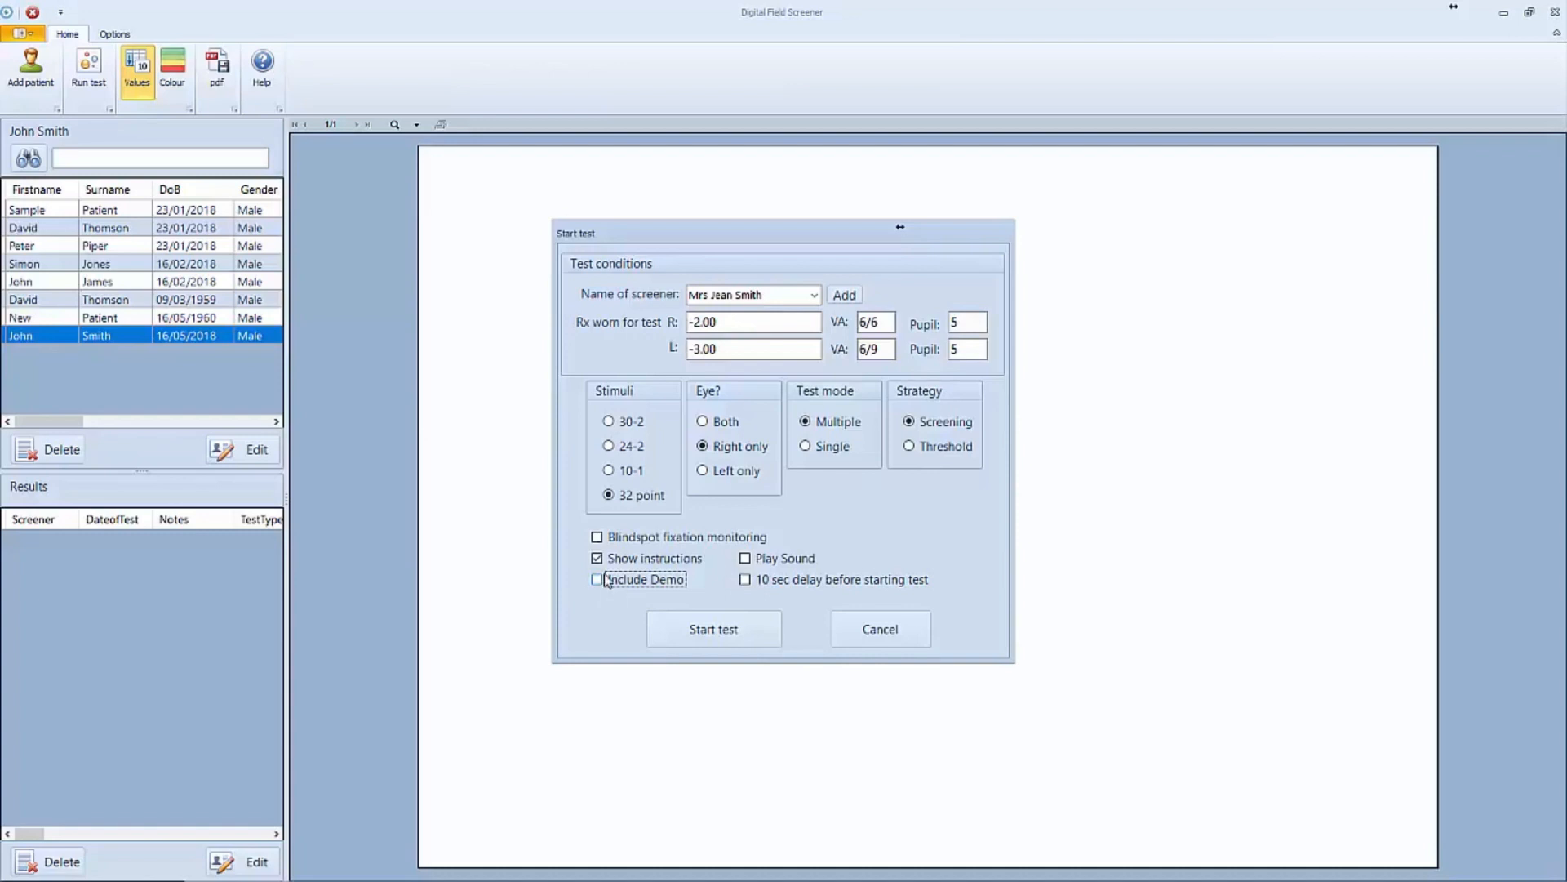
{"action": "left_click", "coordinate": [770, 580]}
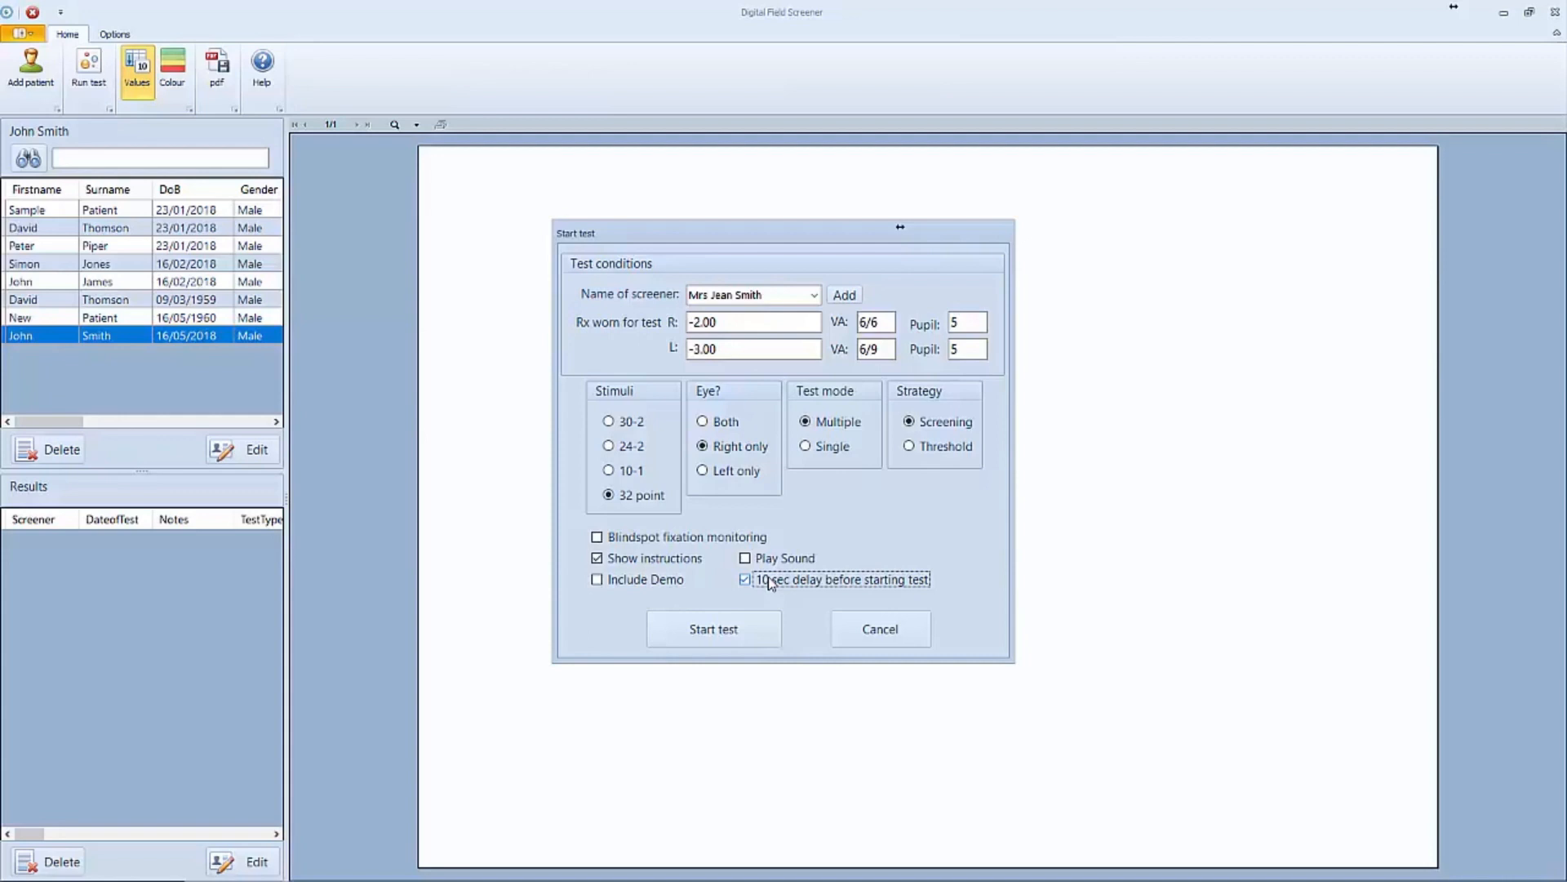
{"action": "left_click", "coordinate": [767, 577]}
- Start the test and advance through the viewing distance, cover-left-eye and start instruction screens
{"action": "left_click", "coordinate": [726, 642]}
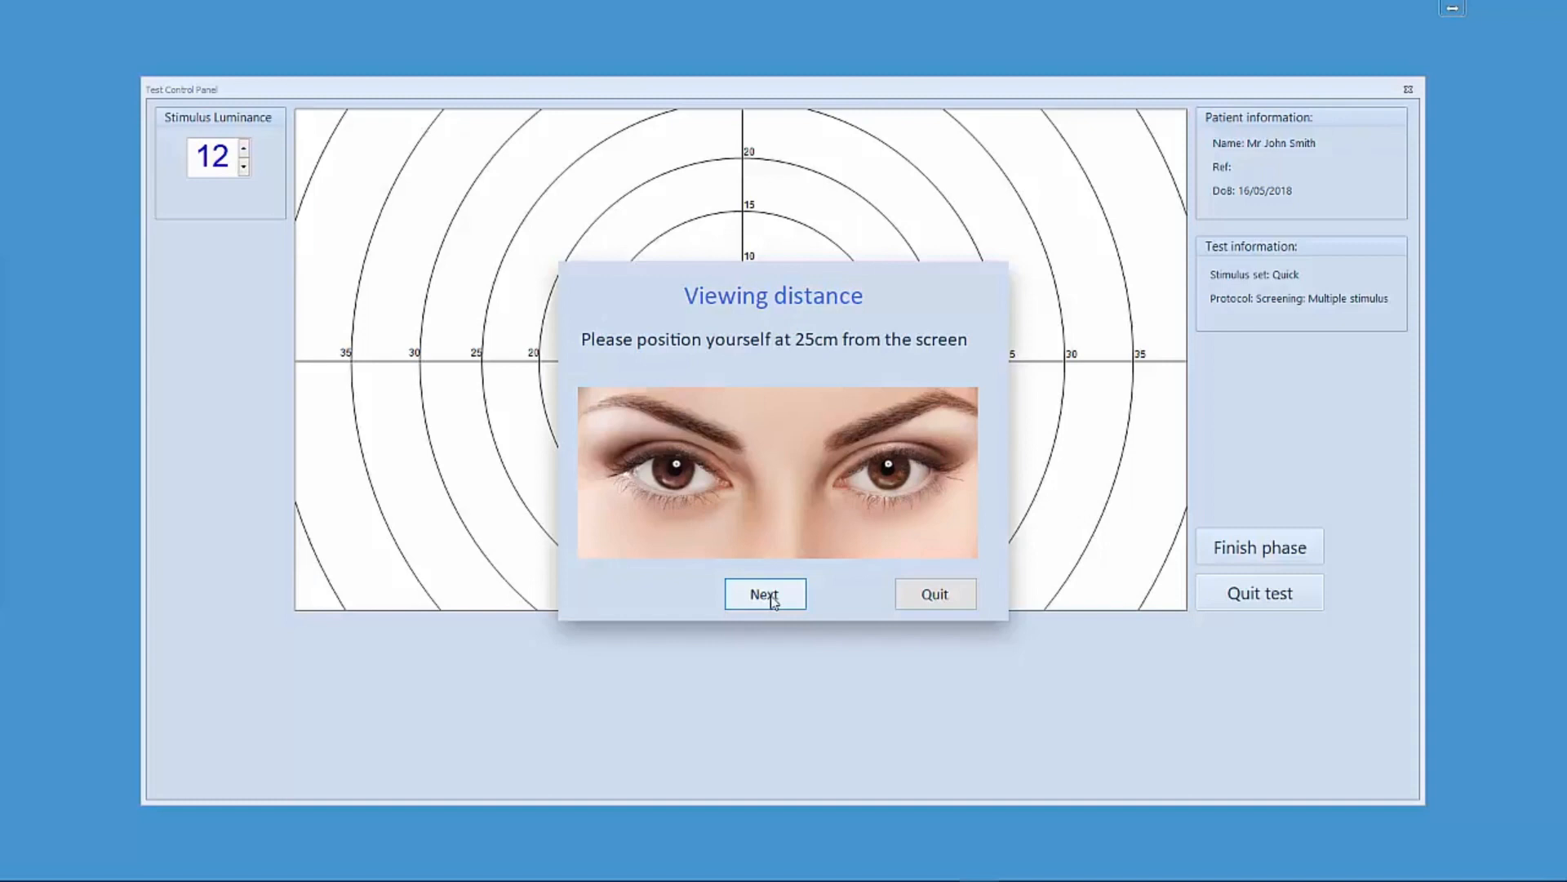
{"action": "left_click", "coordinate": [773, 600]}
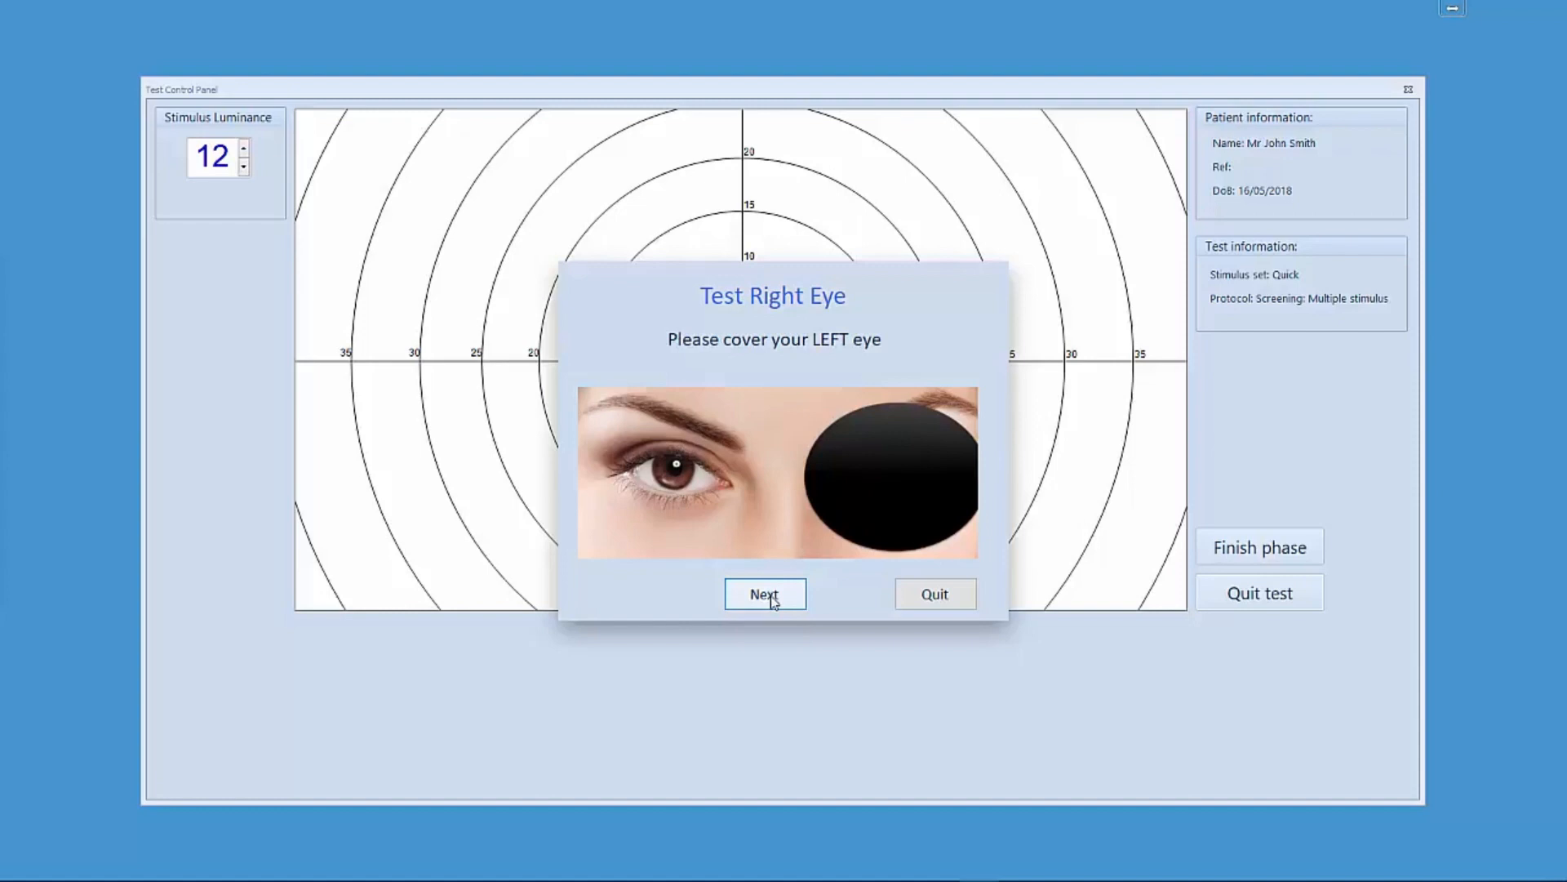
{"action": "left_click", "coordinate": [784, 601]}
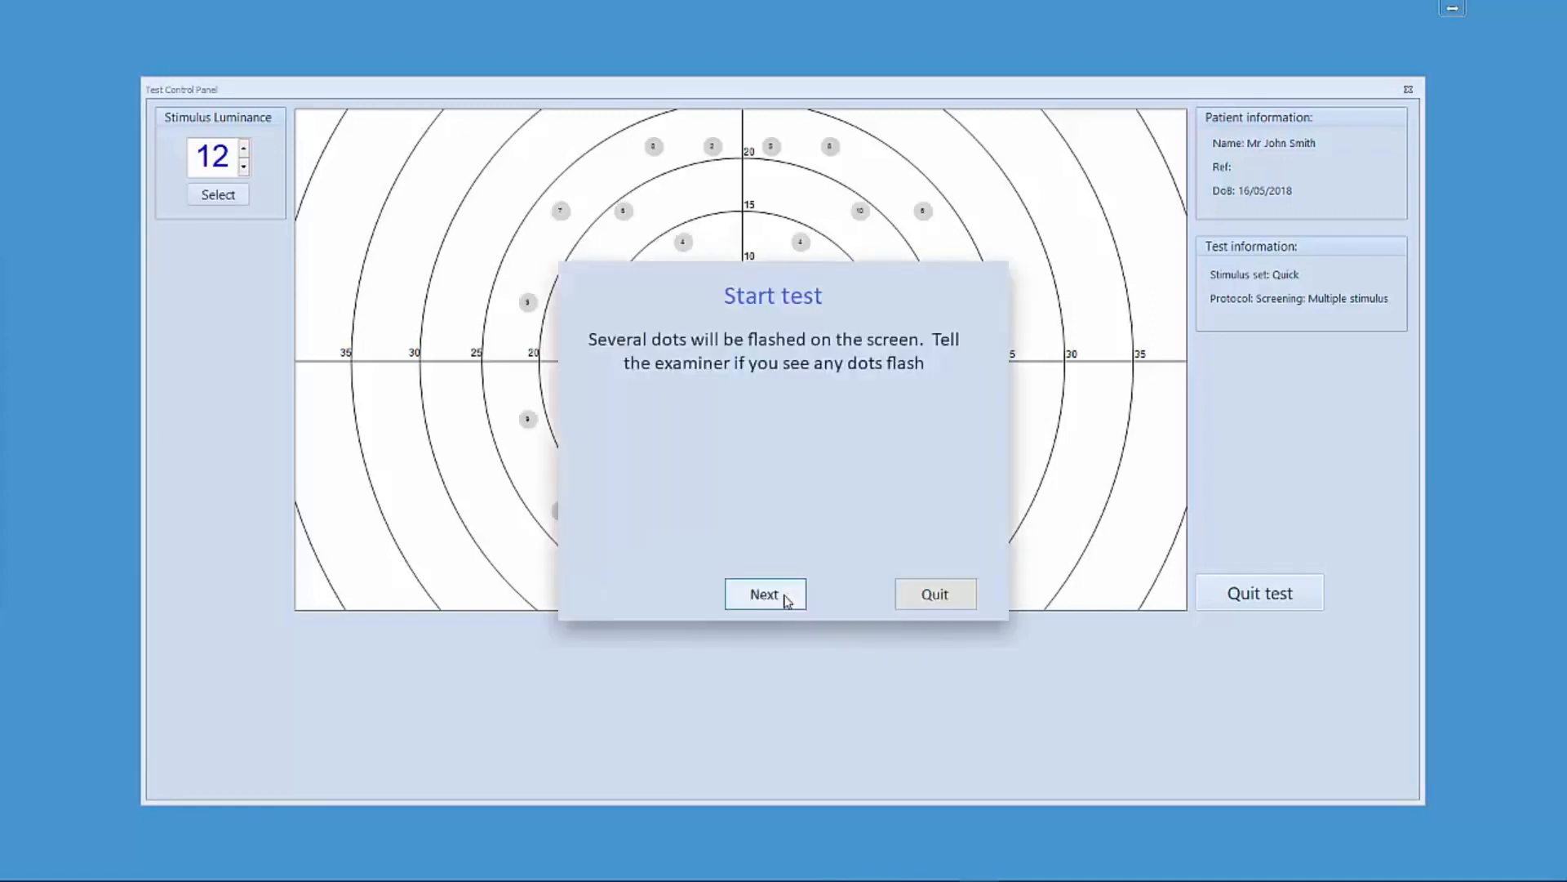
{"action": "left_click", "coordinate": [787, 595]}
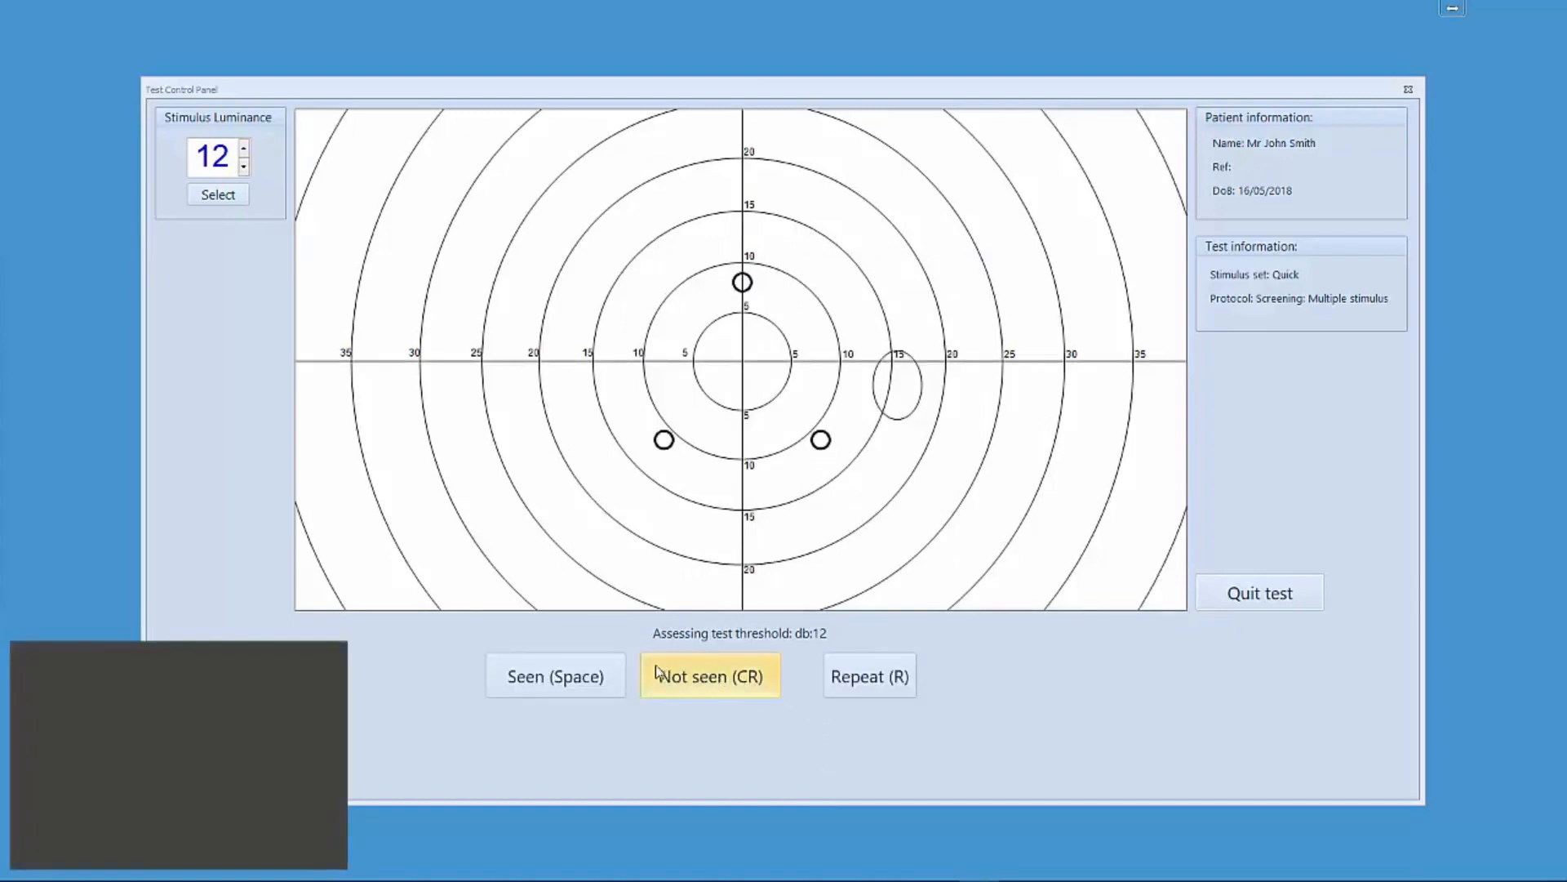
- Answer each threshold assessment stimulus as seen or not seen until the test threshold is set
{"action": "left_click", "coordinate": [592, 678]}
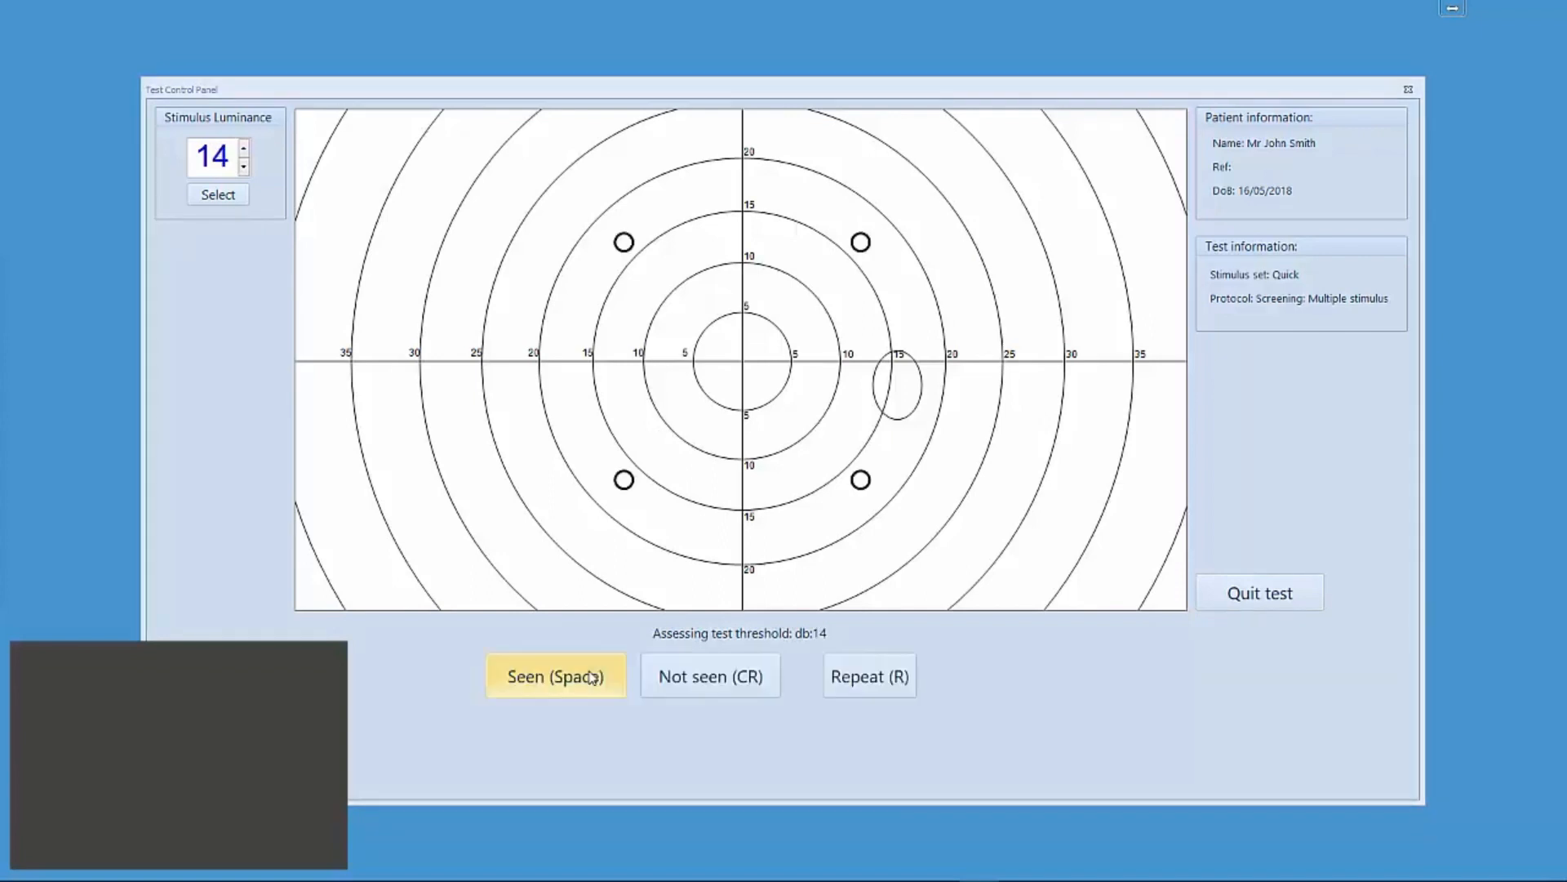
{"action": "left_click", "coordinate": [592, 678]}
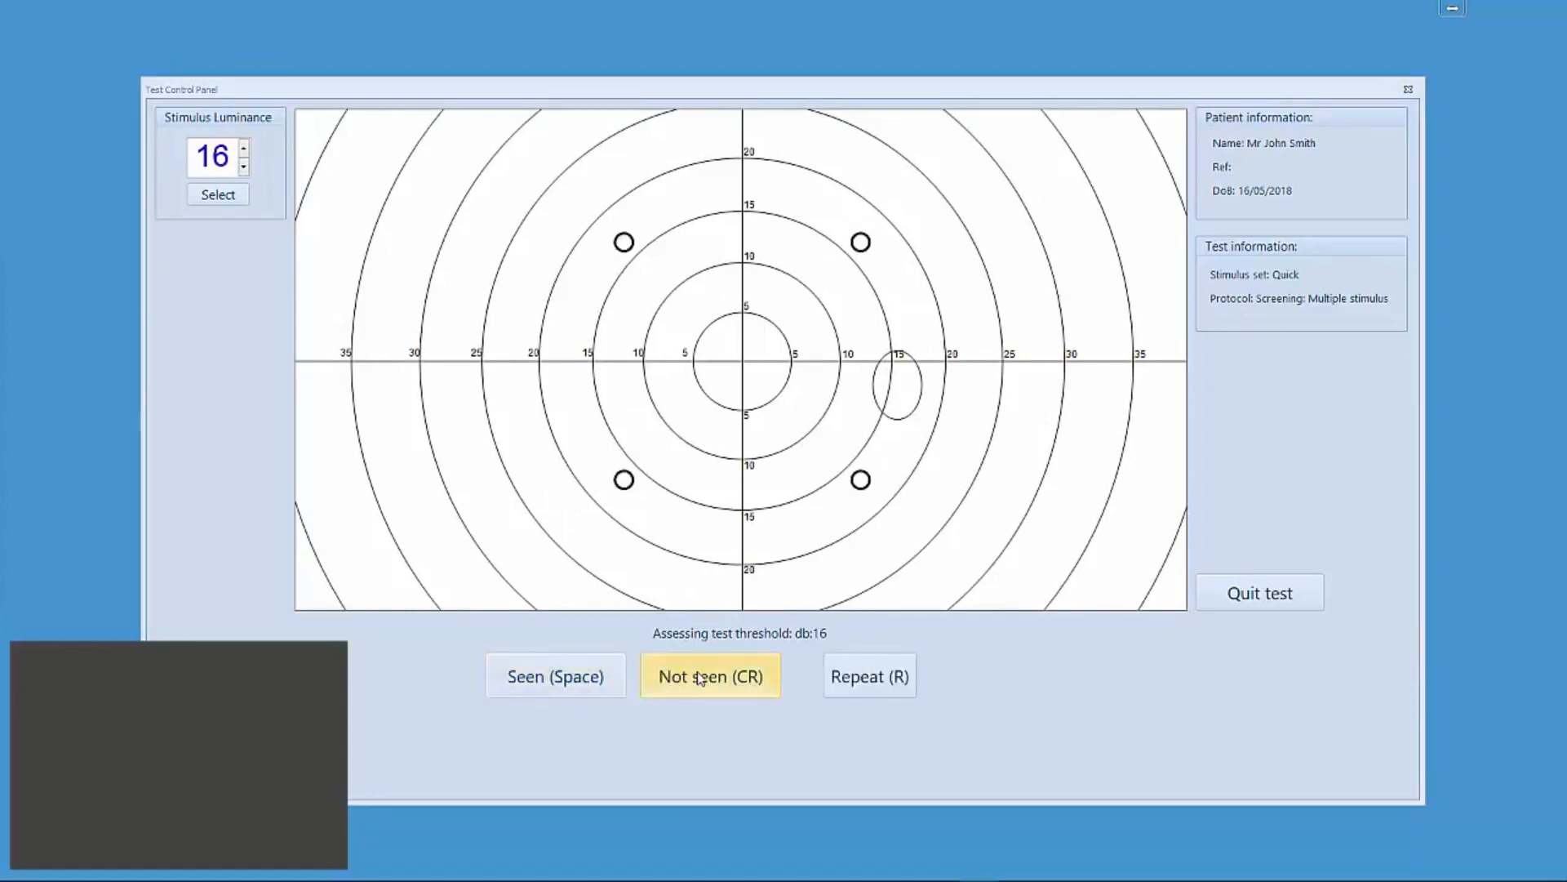
{"action": "left_click", "coordinate": [527, 680]}
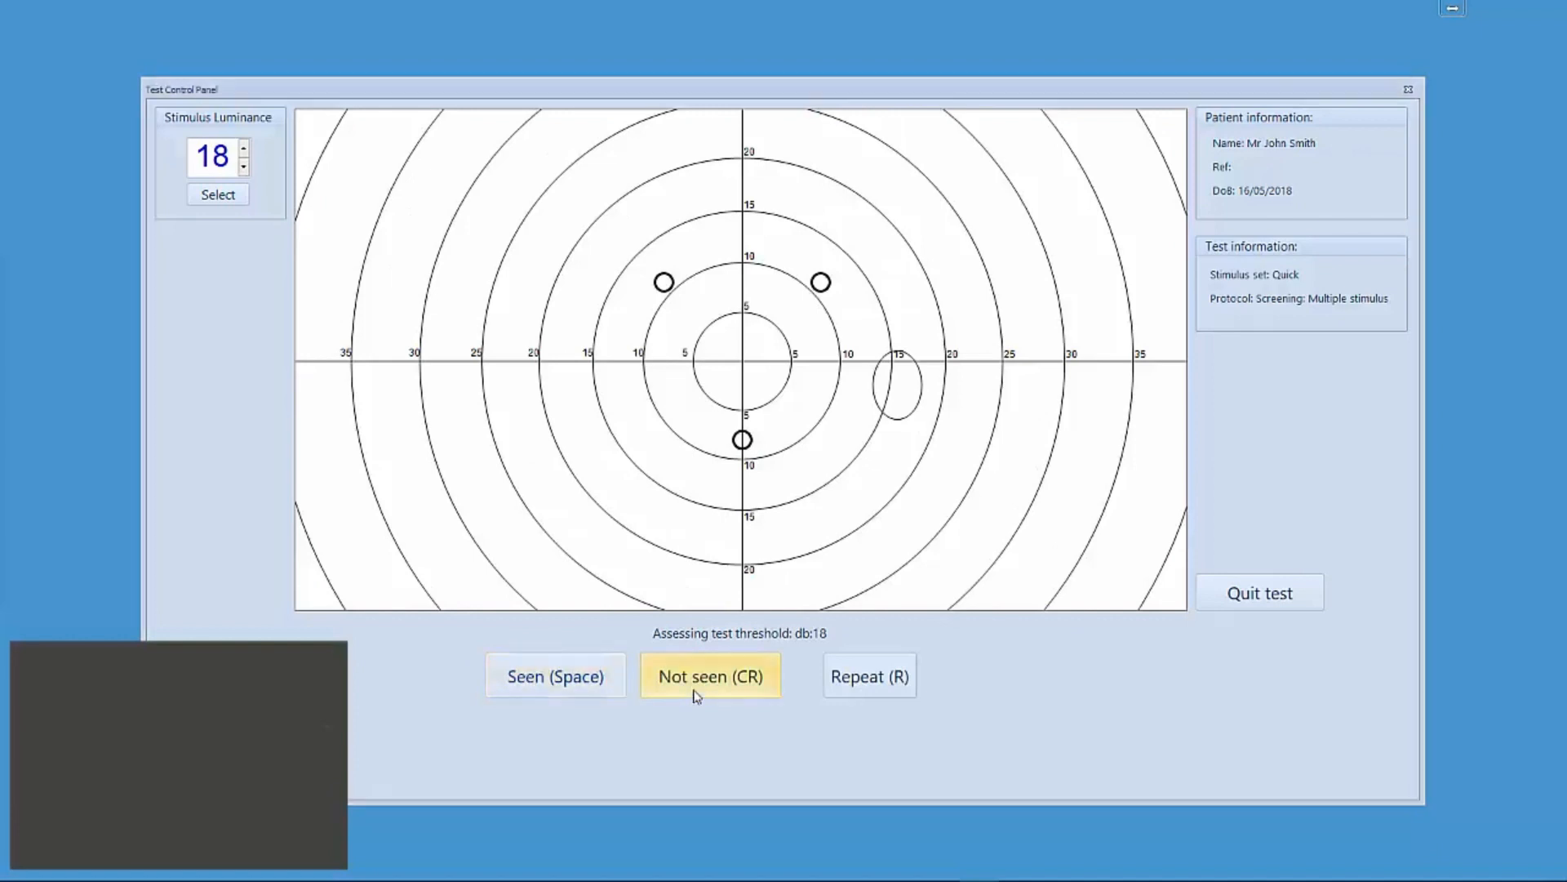
{"action": "left_click", "coordinate": [697, 694]}
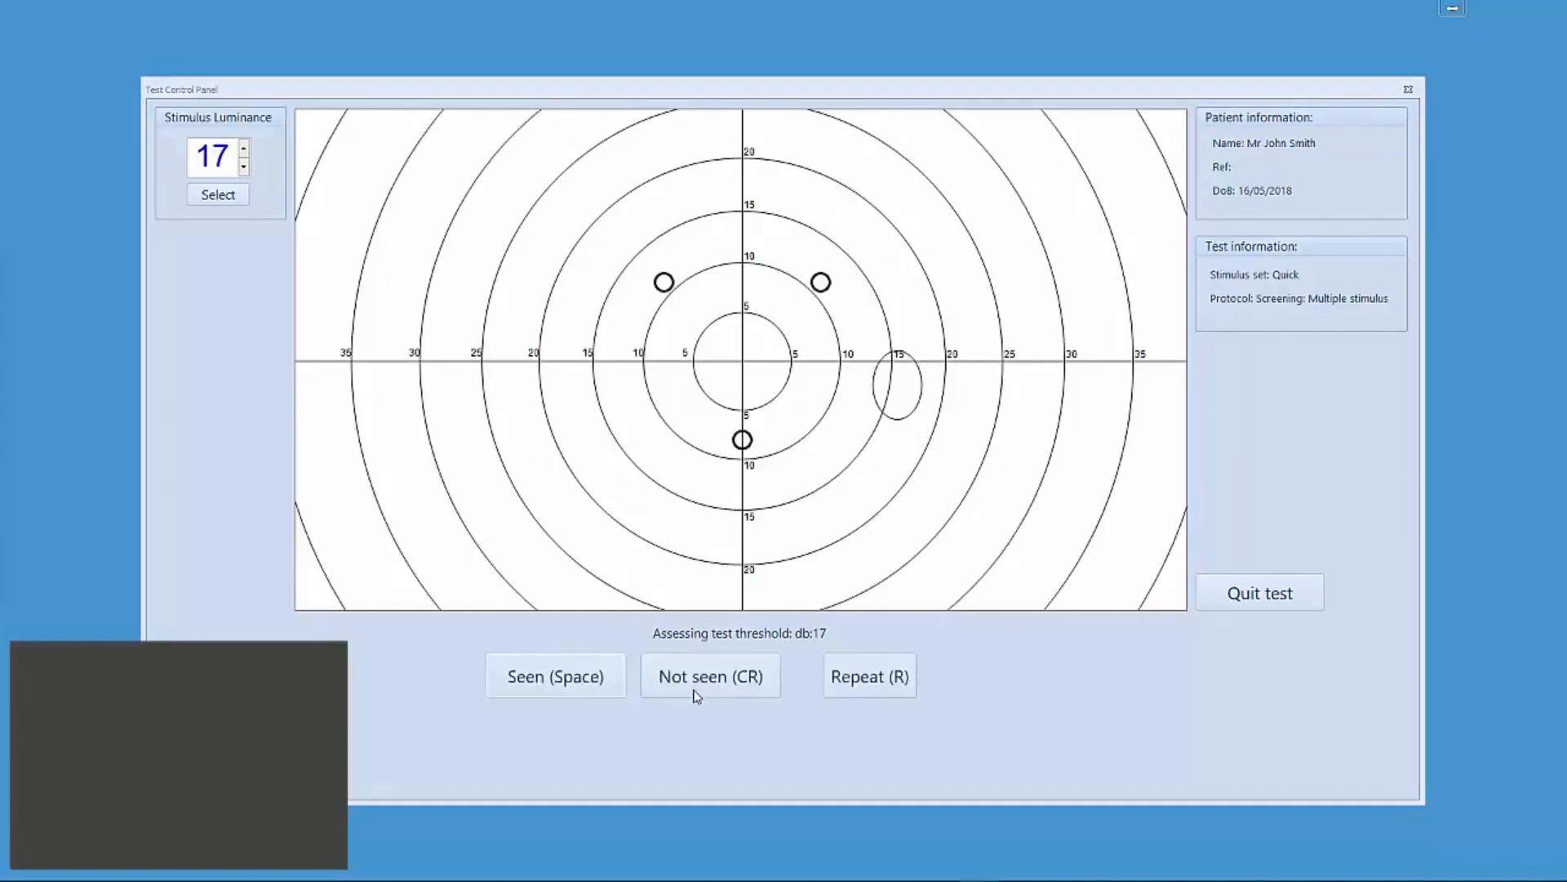
{"action": "left_click", "coordinate": [576, 689]}
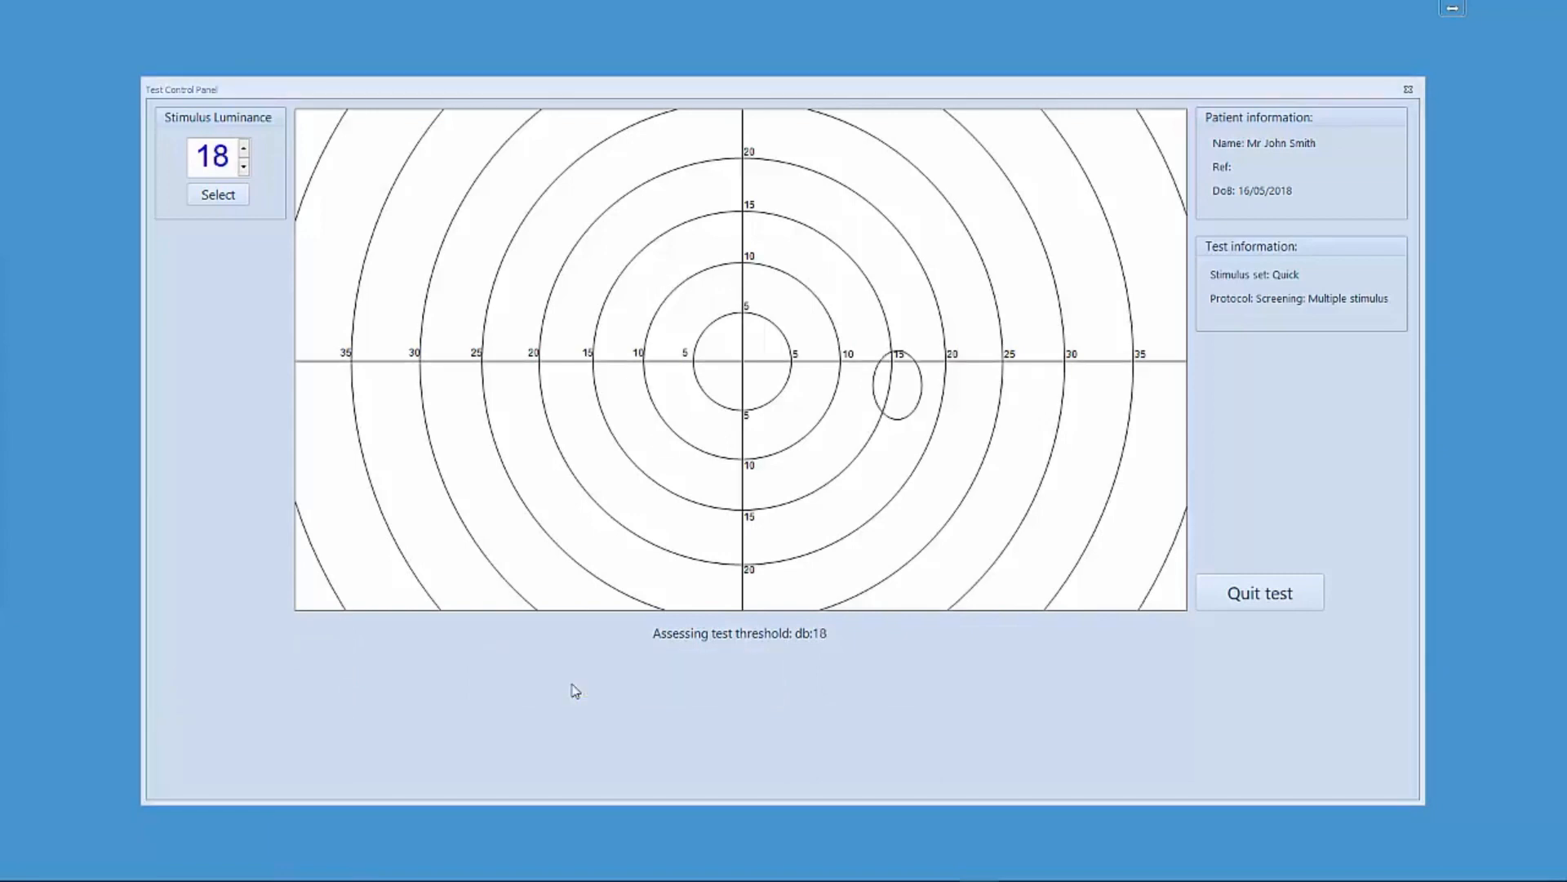
{"action": "left_click", "coordinate": [700, 677]}
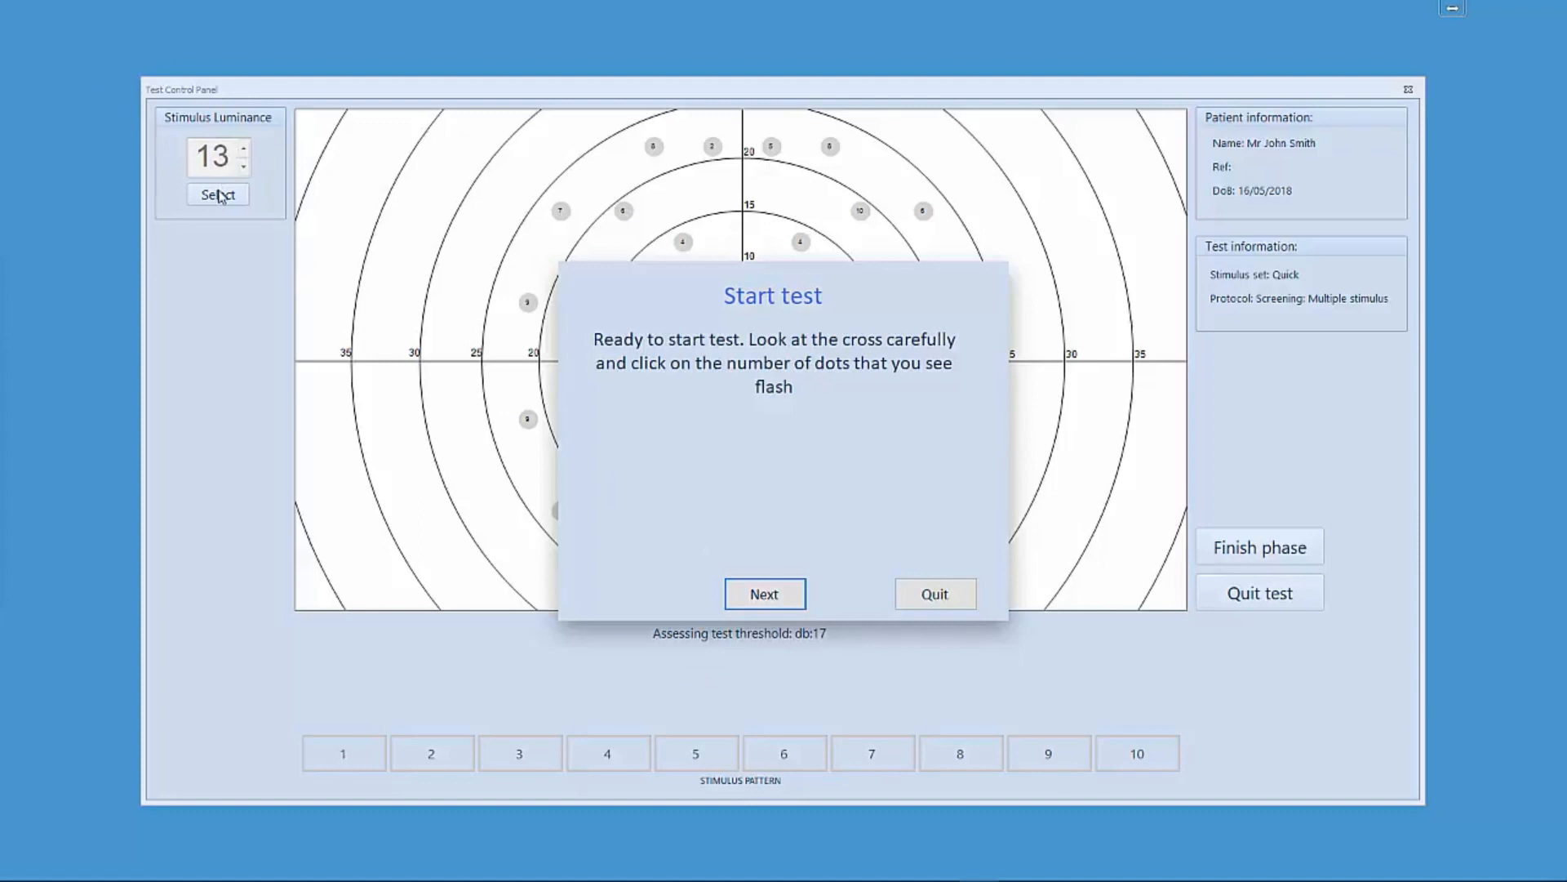
- Begin the multiple-stimulus test and record the number of dots seen for each stimulus pattern
{"action": "left_click", "coordinate": [772, 599]}
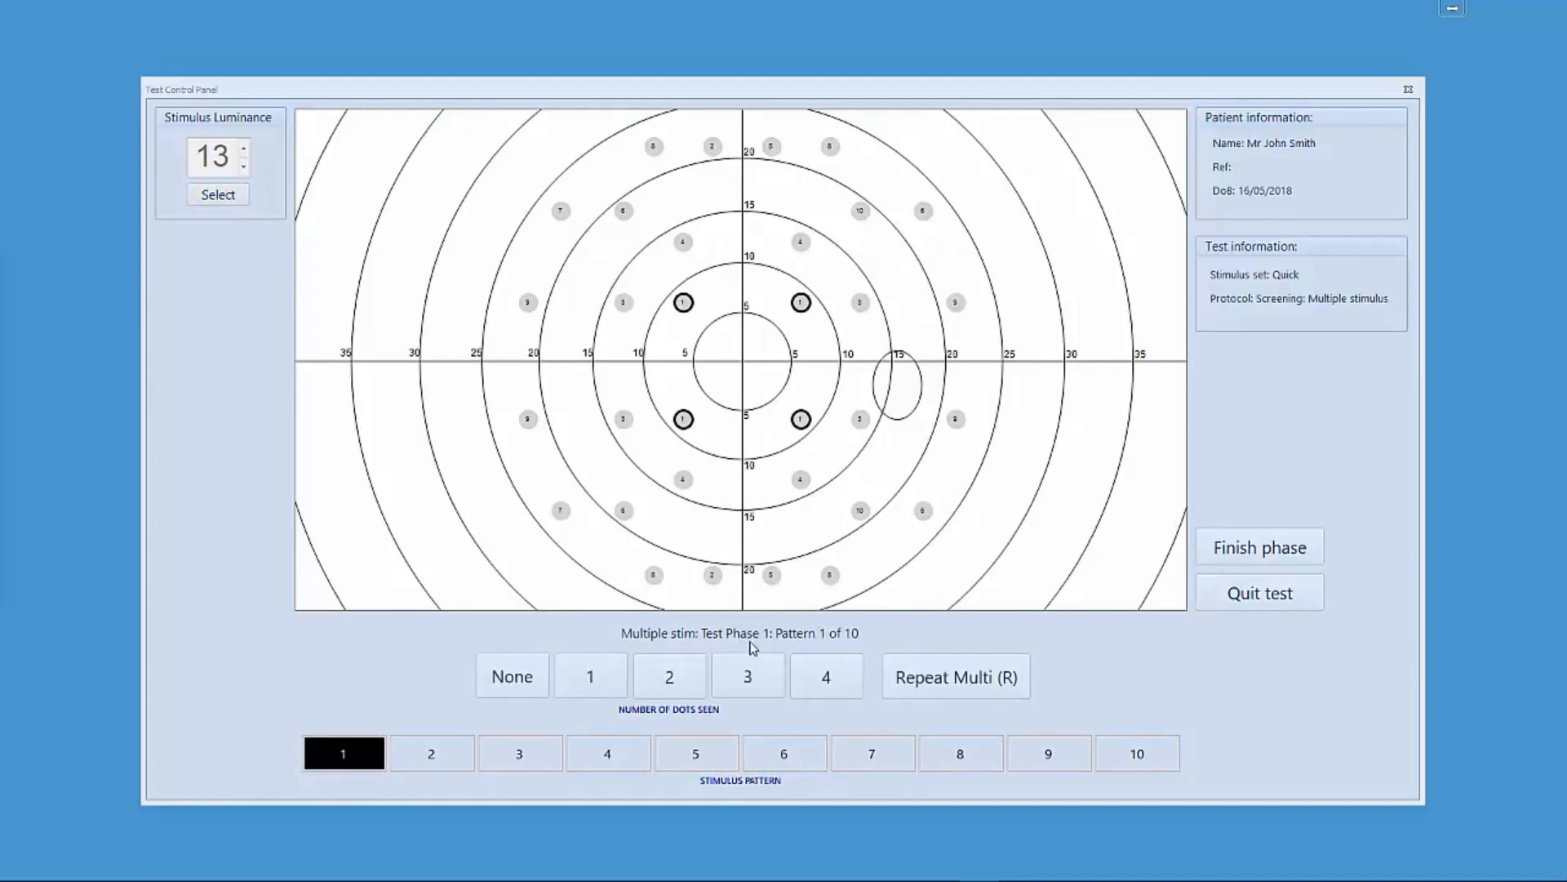
{"action": "left_click", "coordinate": [826, 682]}
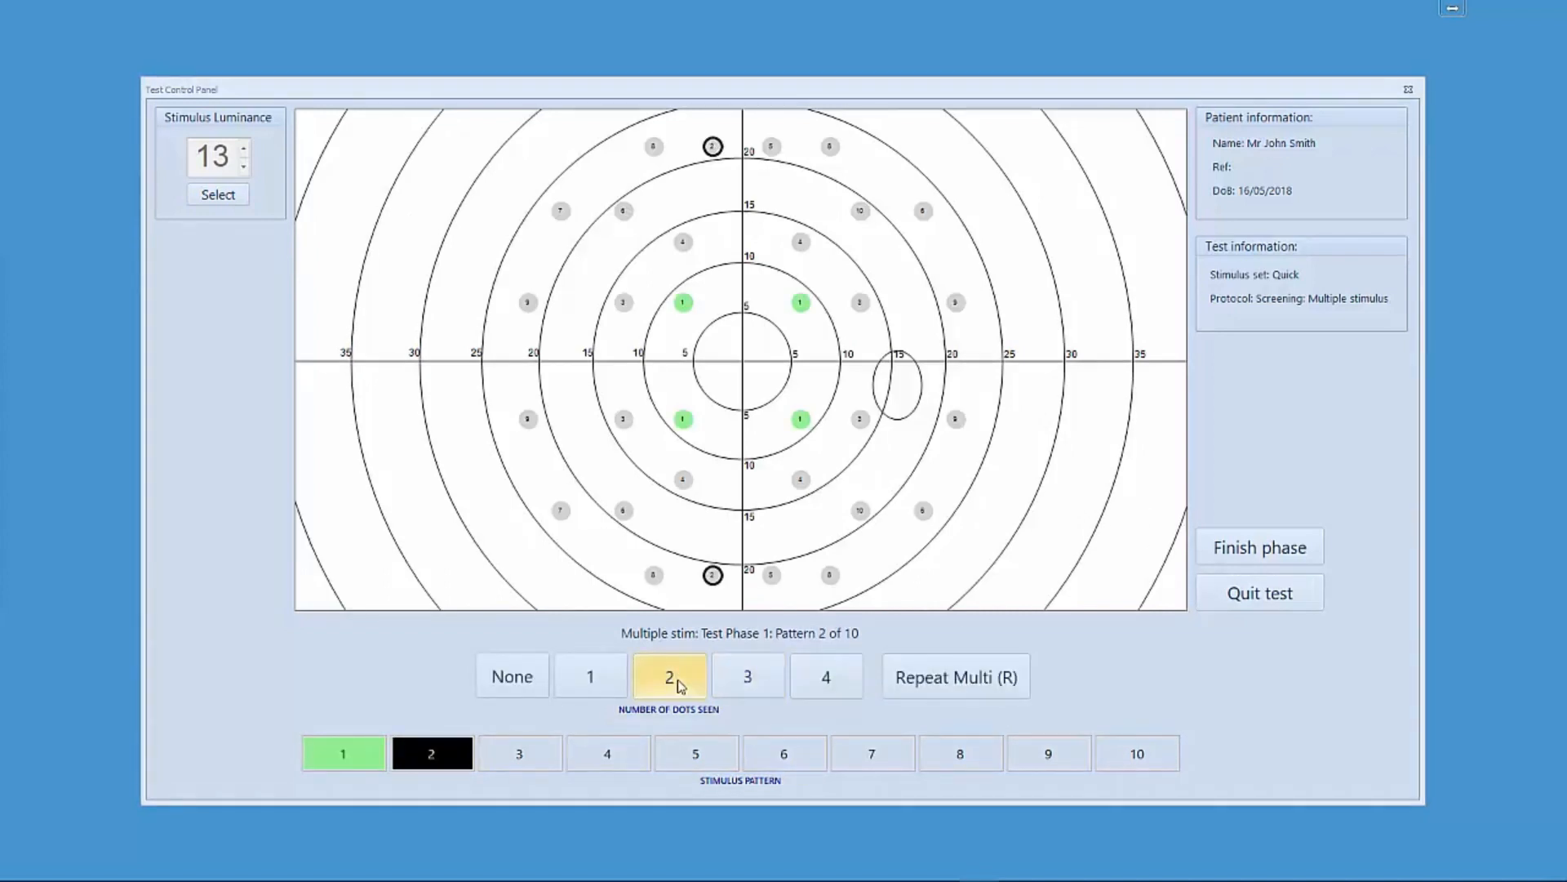
{"action": "left_click", "coordinate": [680, 684]}
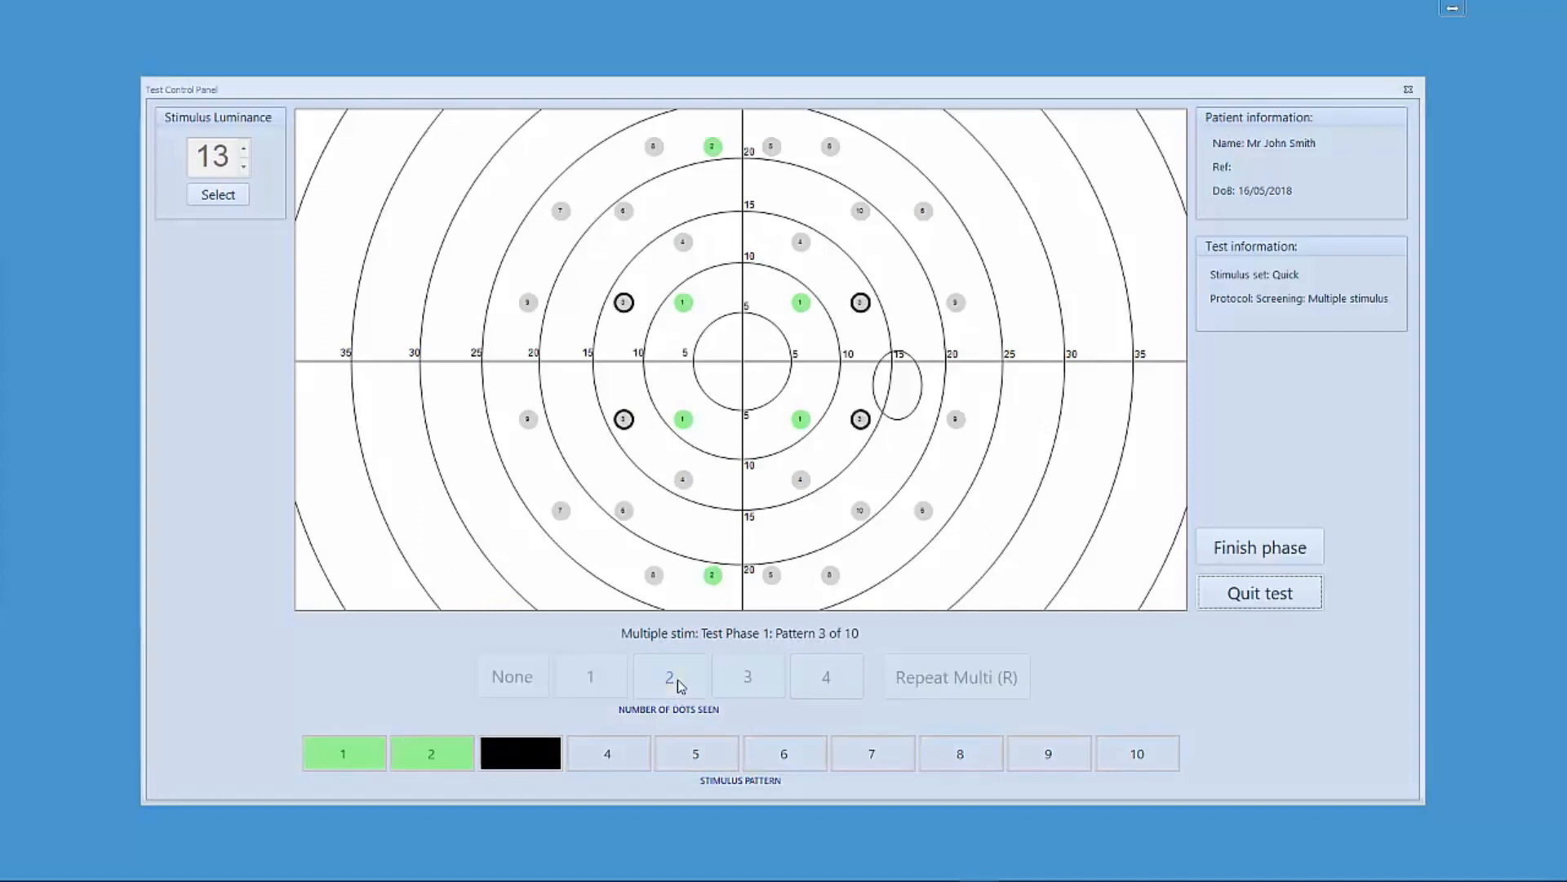
{"action": "left_click", "coordinate": [809, 684]}
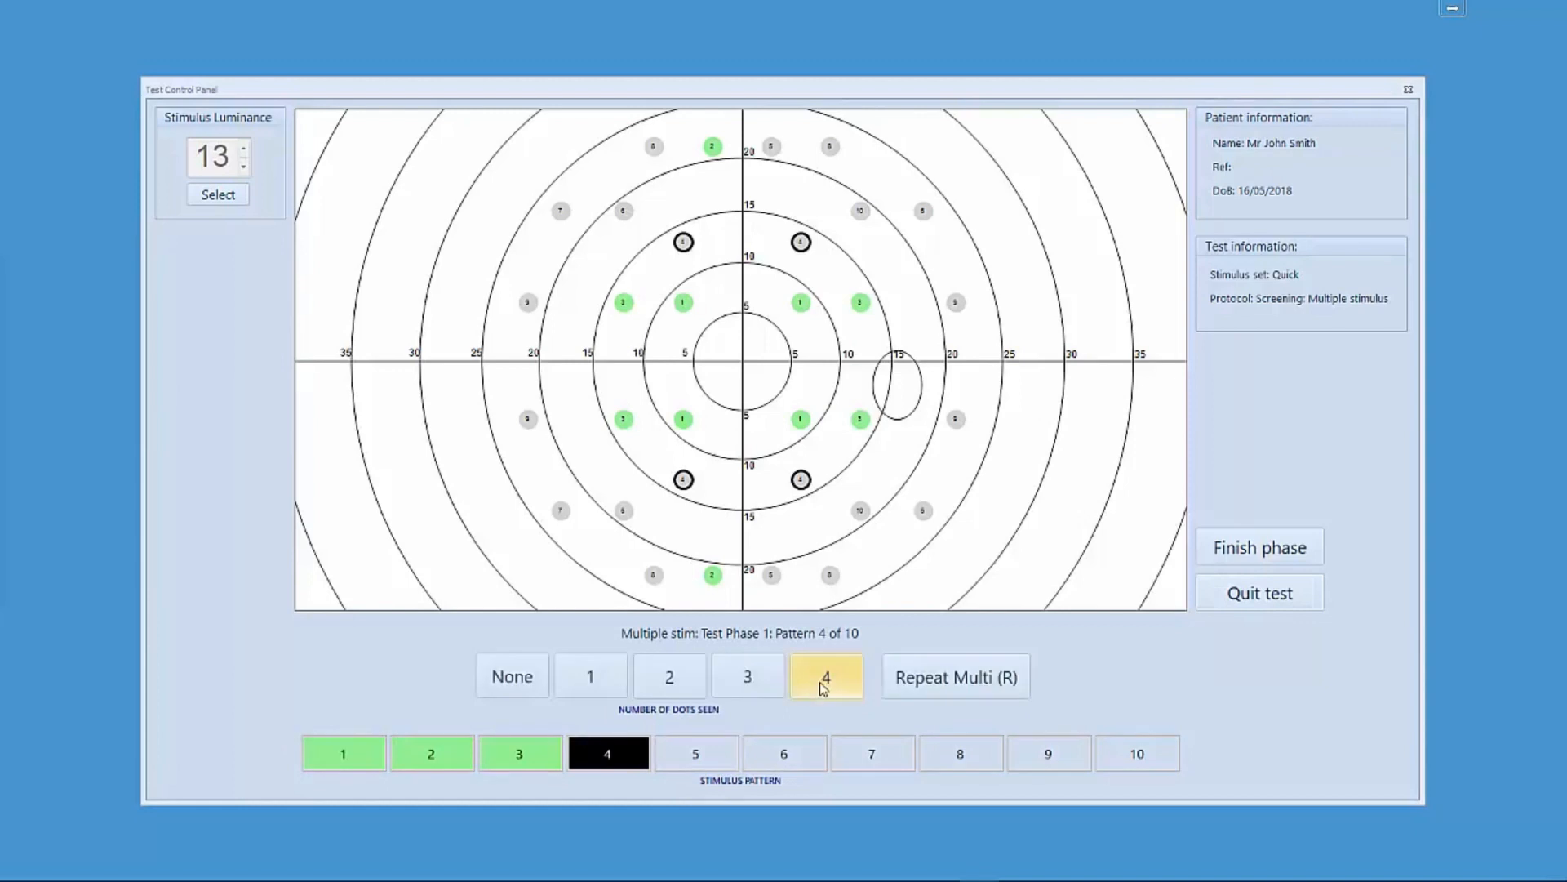
{"action": "left_click", "coordinate": [822, 686]}
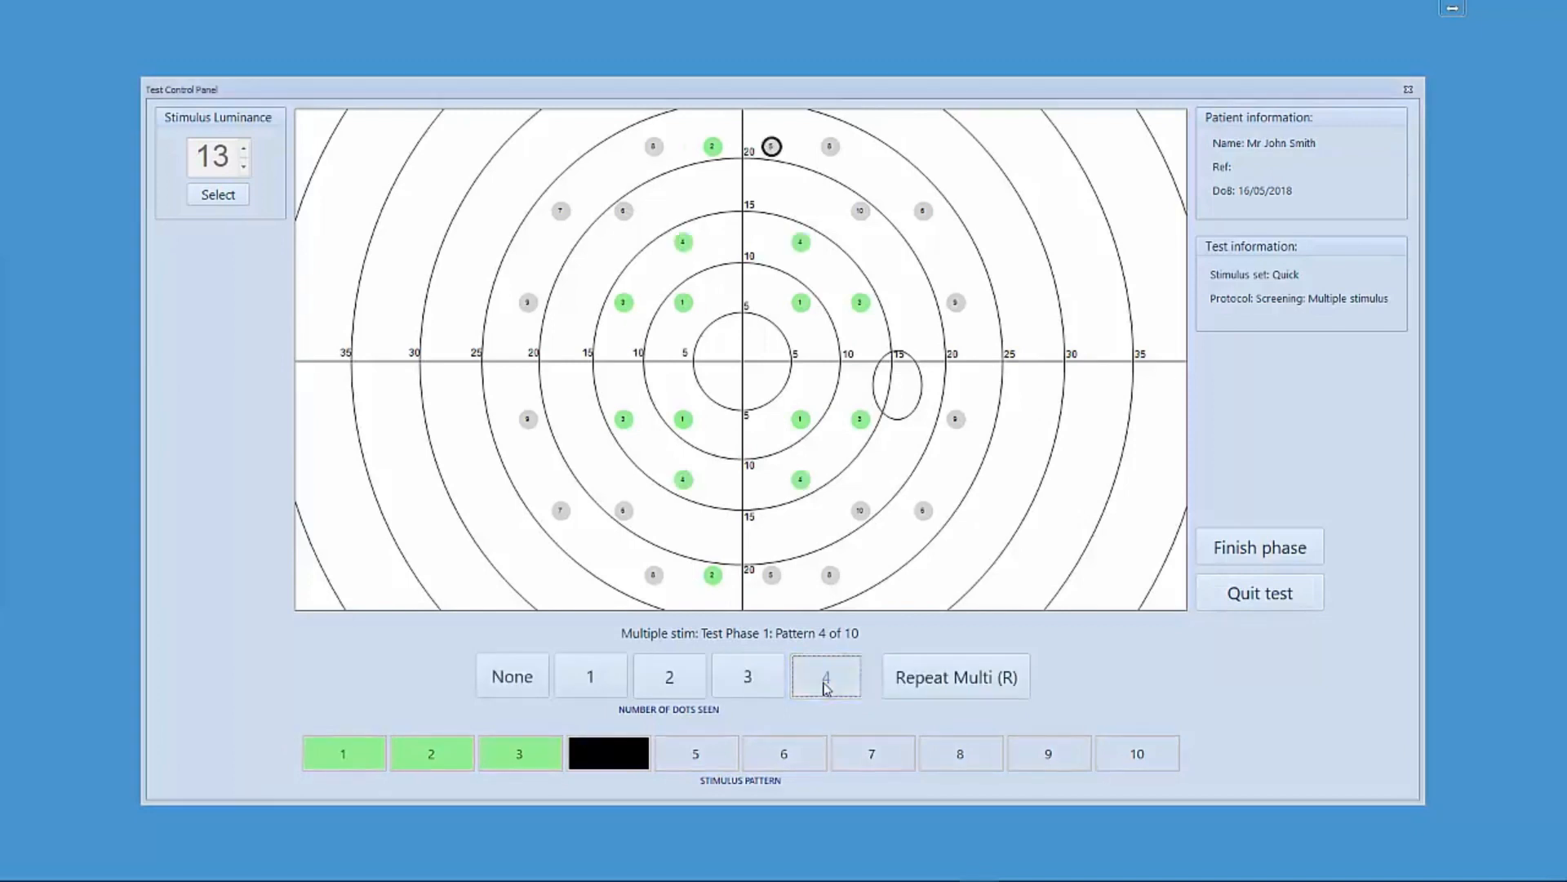
{"action": "left_click", "coordinate": [596, 675]}
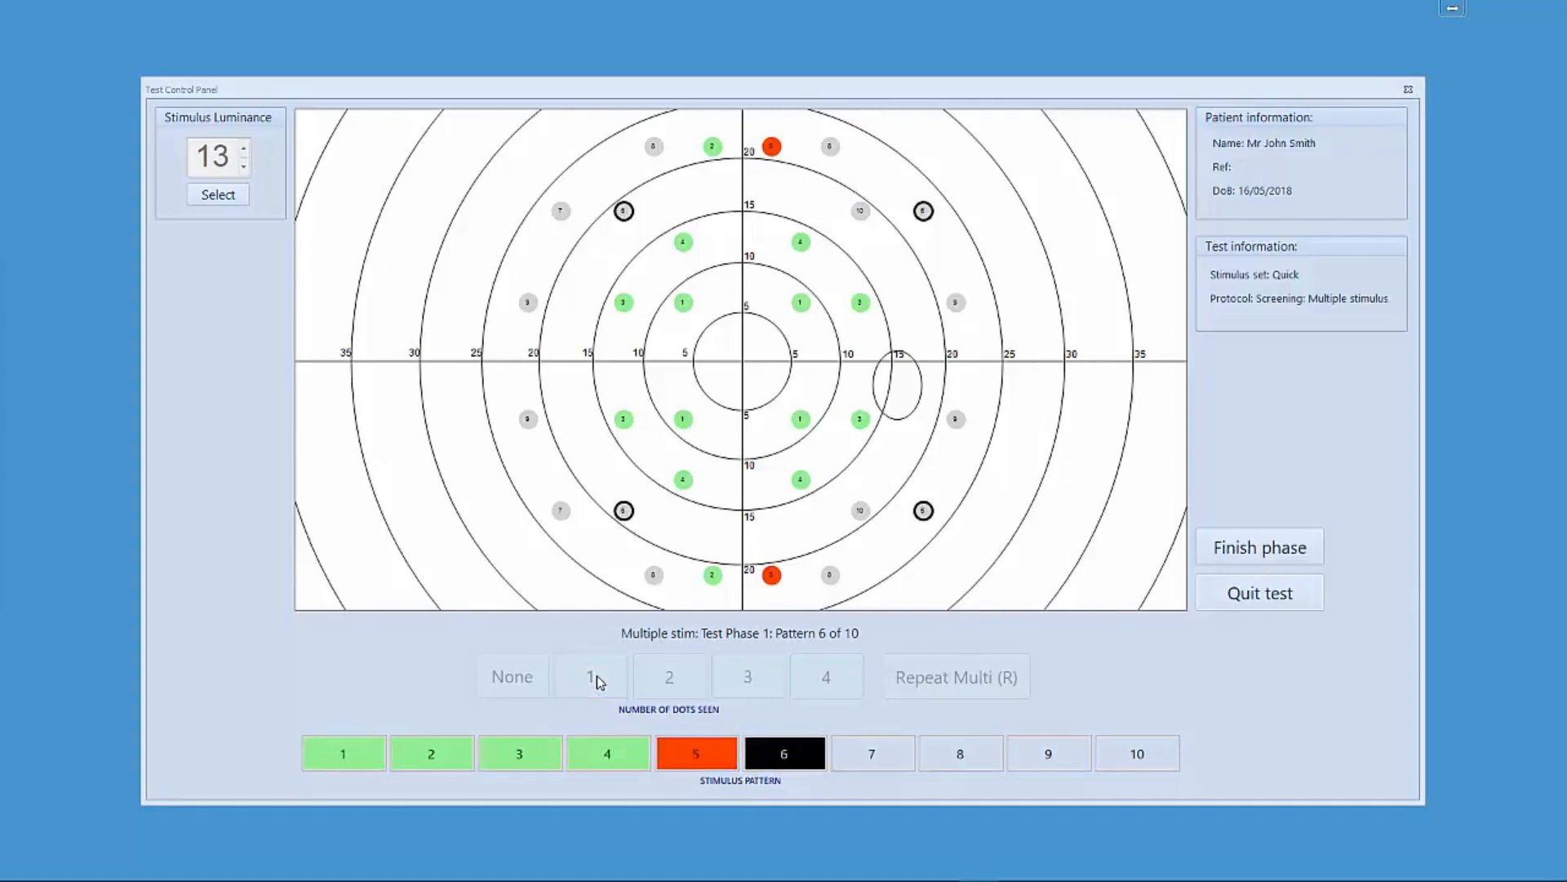
{"action": "left_click", "coordinate": [816, 682]}
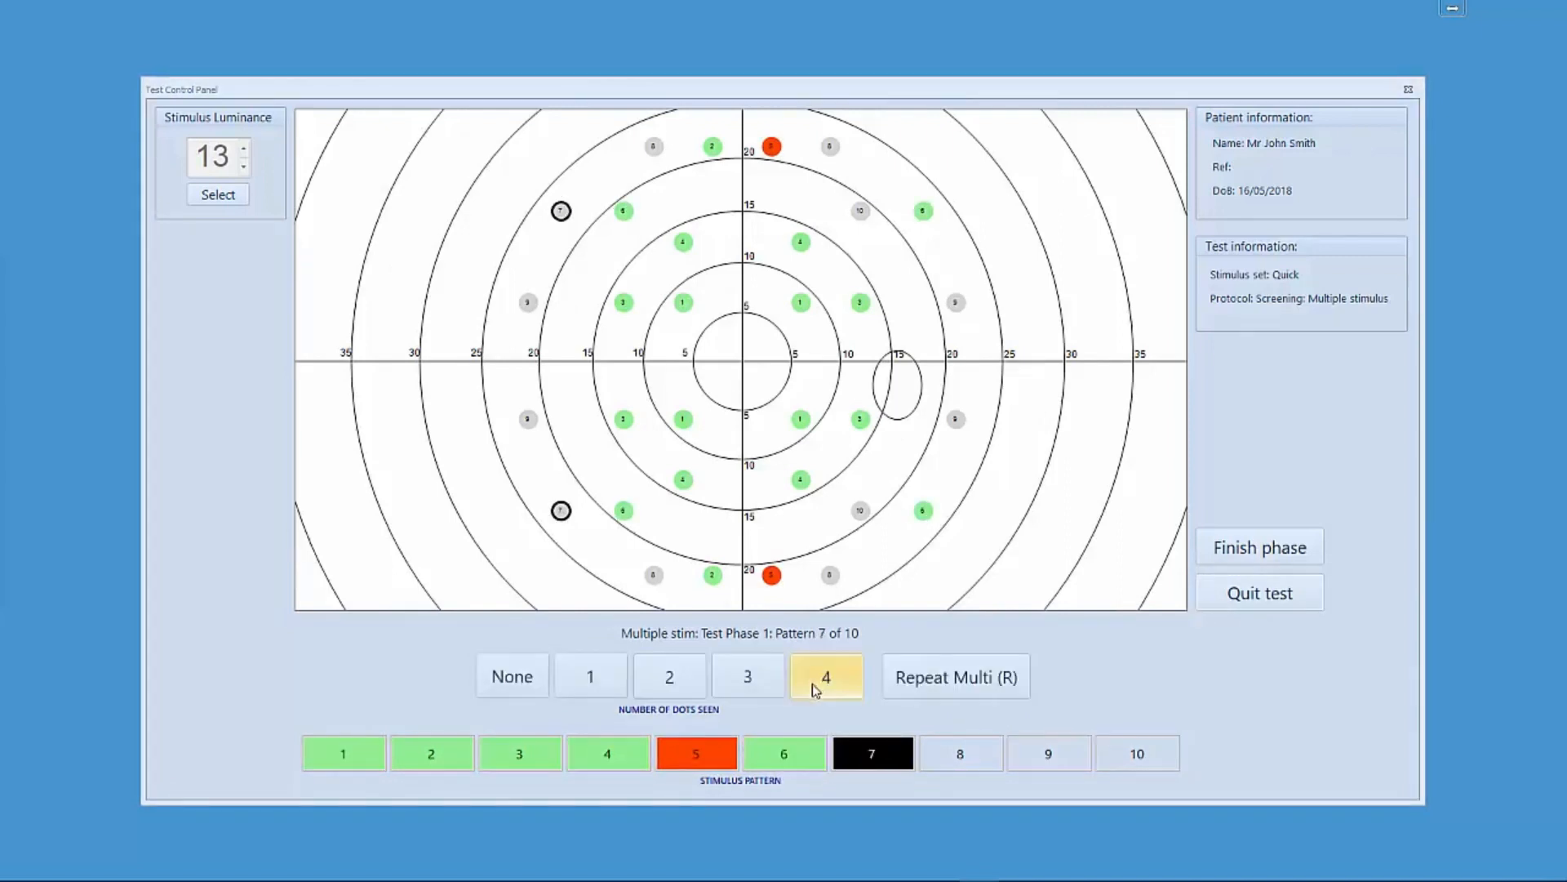
{"action": "left_click", "coordinate": [671, 686]}
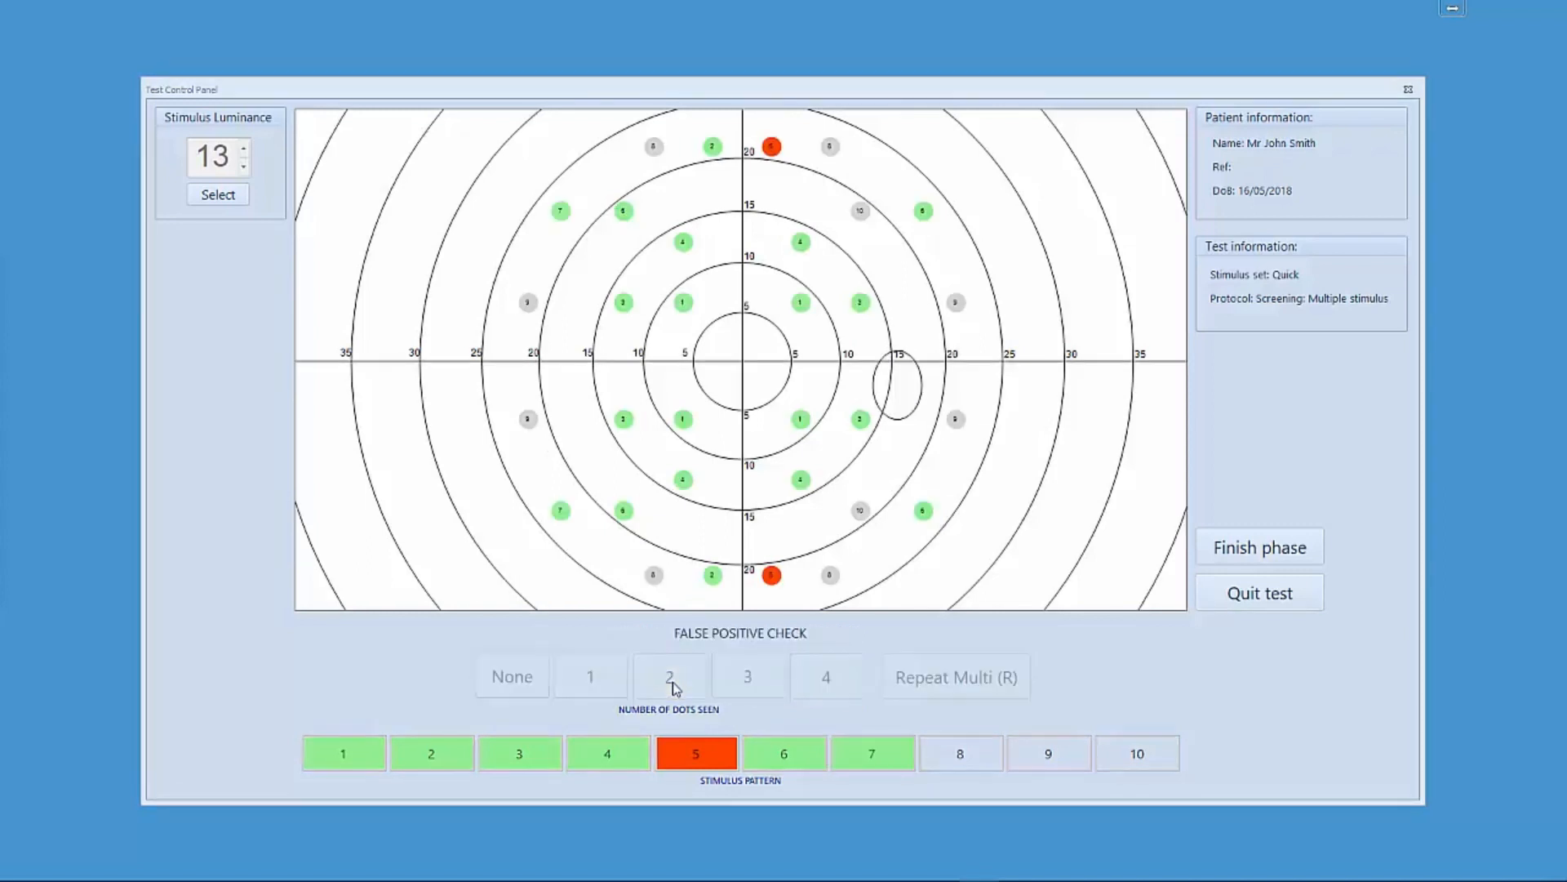
{"action": "left_click", "coordinate": [684, 687]}
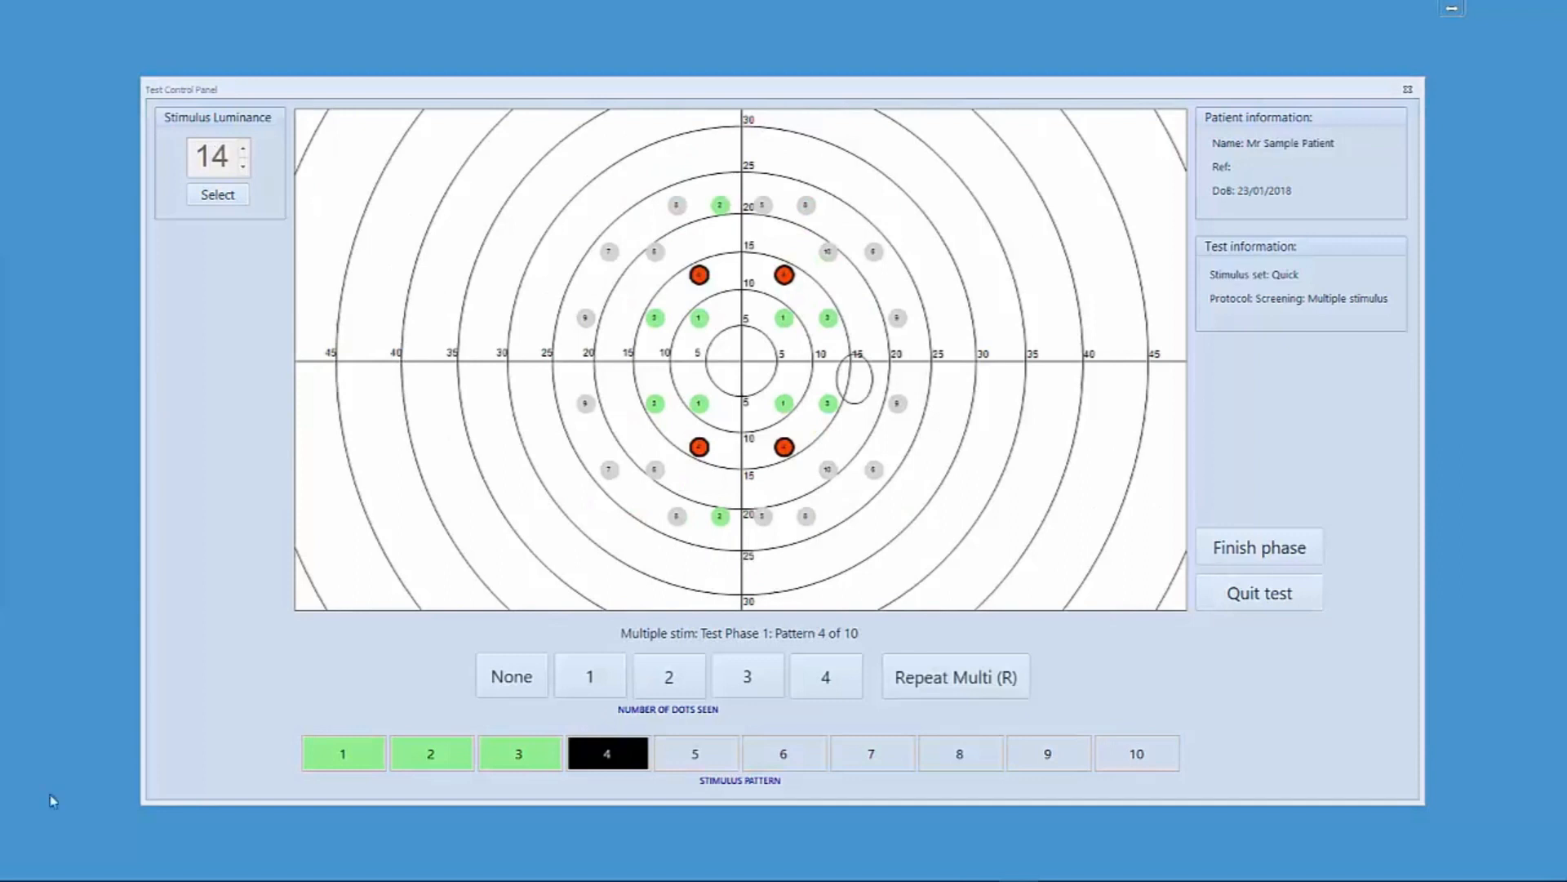
- Re-present the missed points individually, marking the two upper points as seen and answering the lower one
{"action": "left_click", "coordinate": [701, 284]}
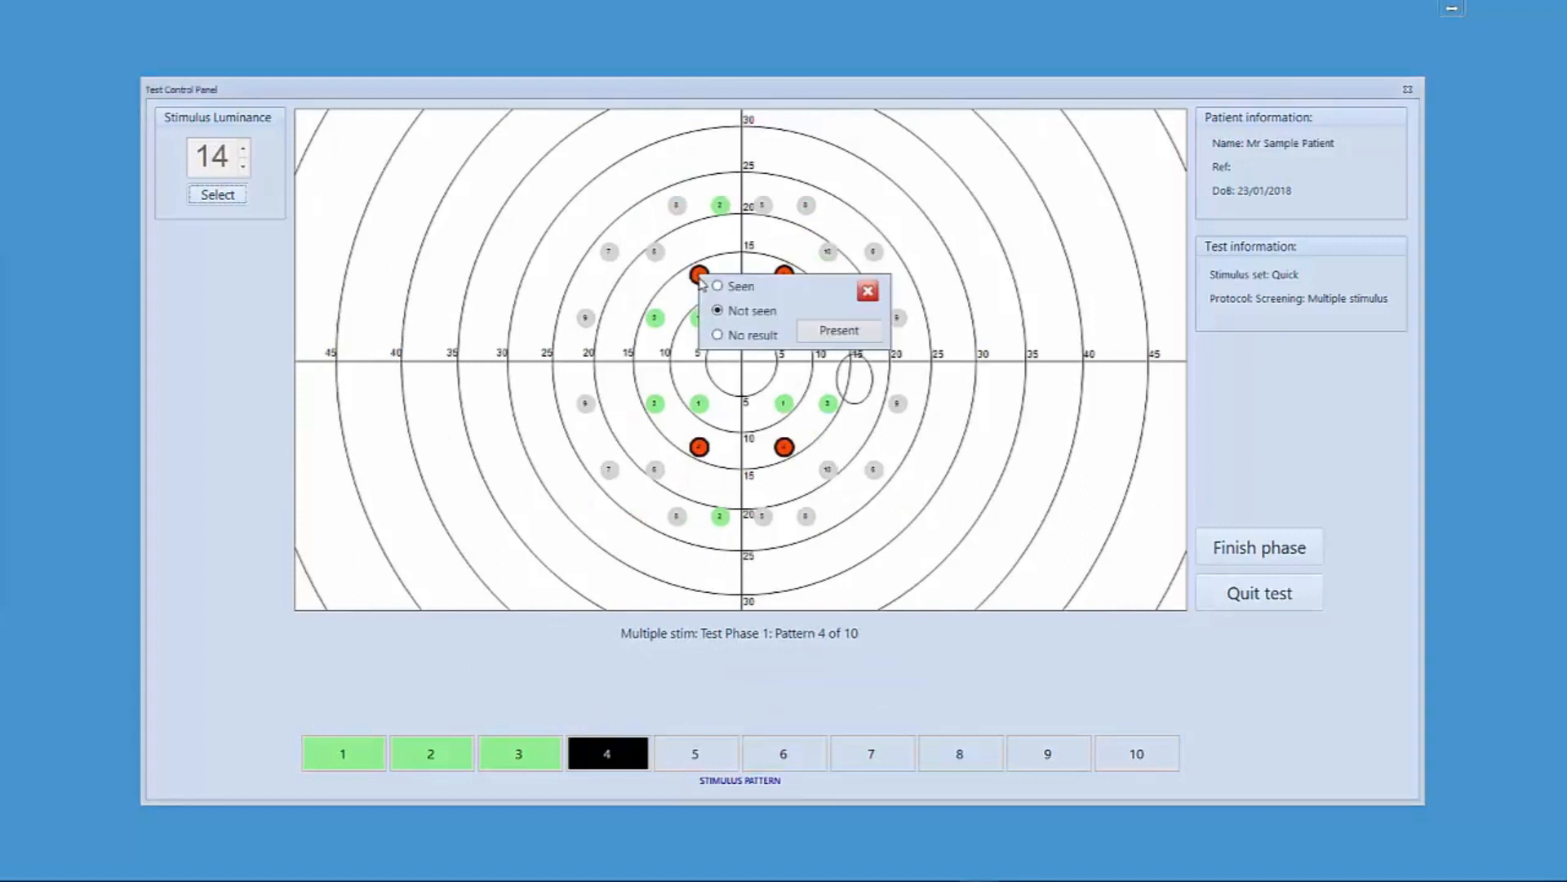
{"action": "left_click", "coordinate": [837, 335]}
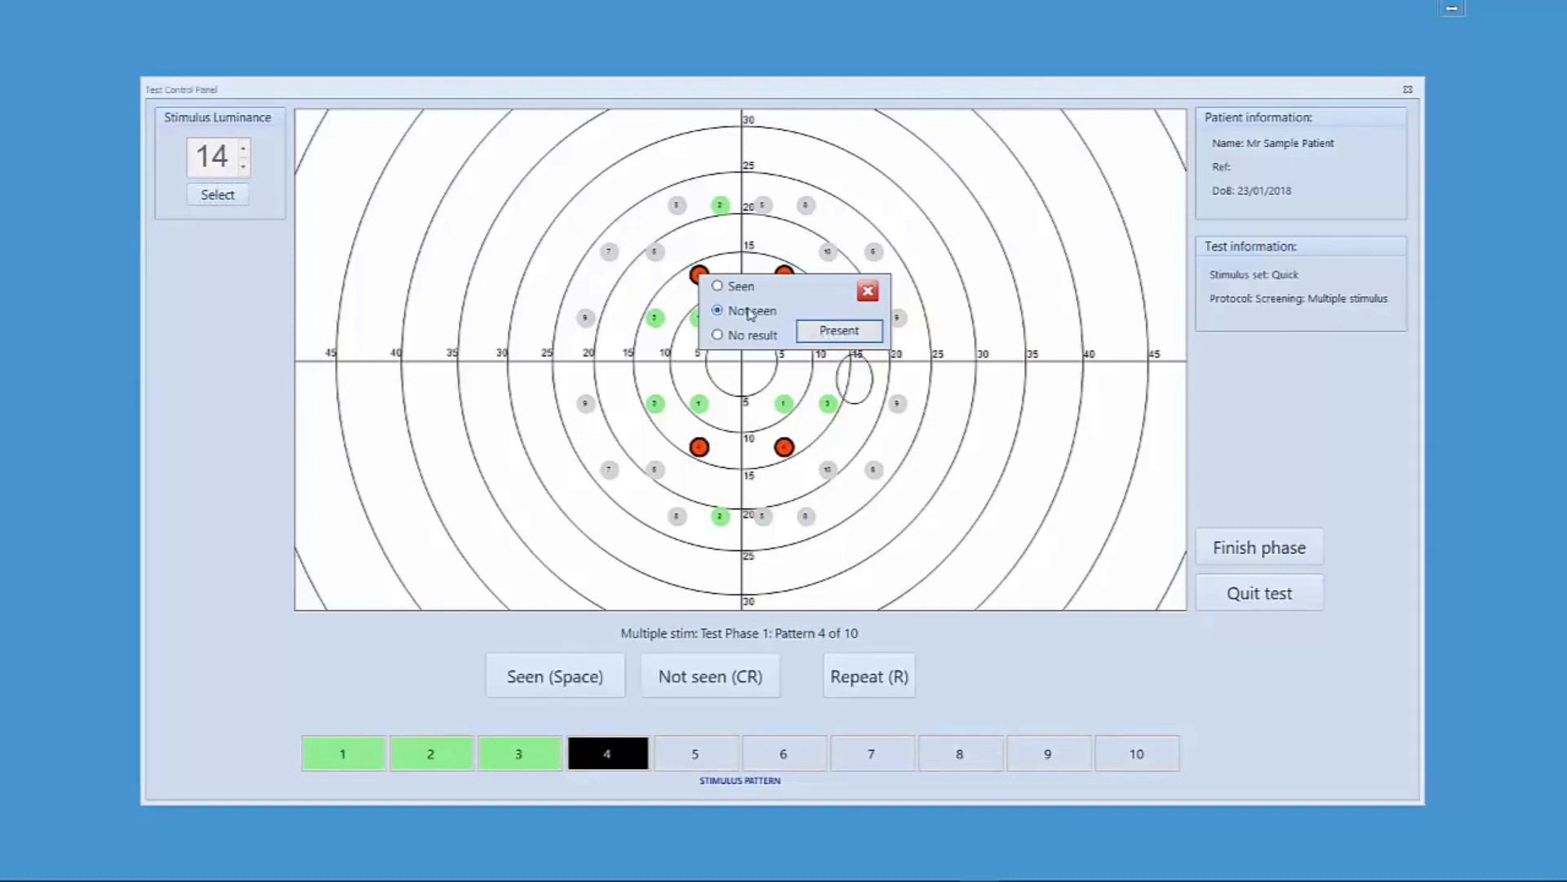
{"action": "left_click", "coordinate": [722, 286]}
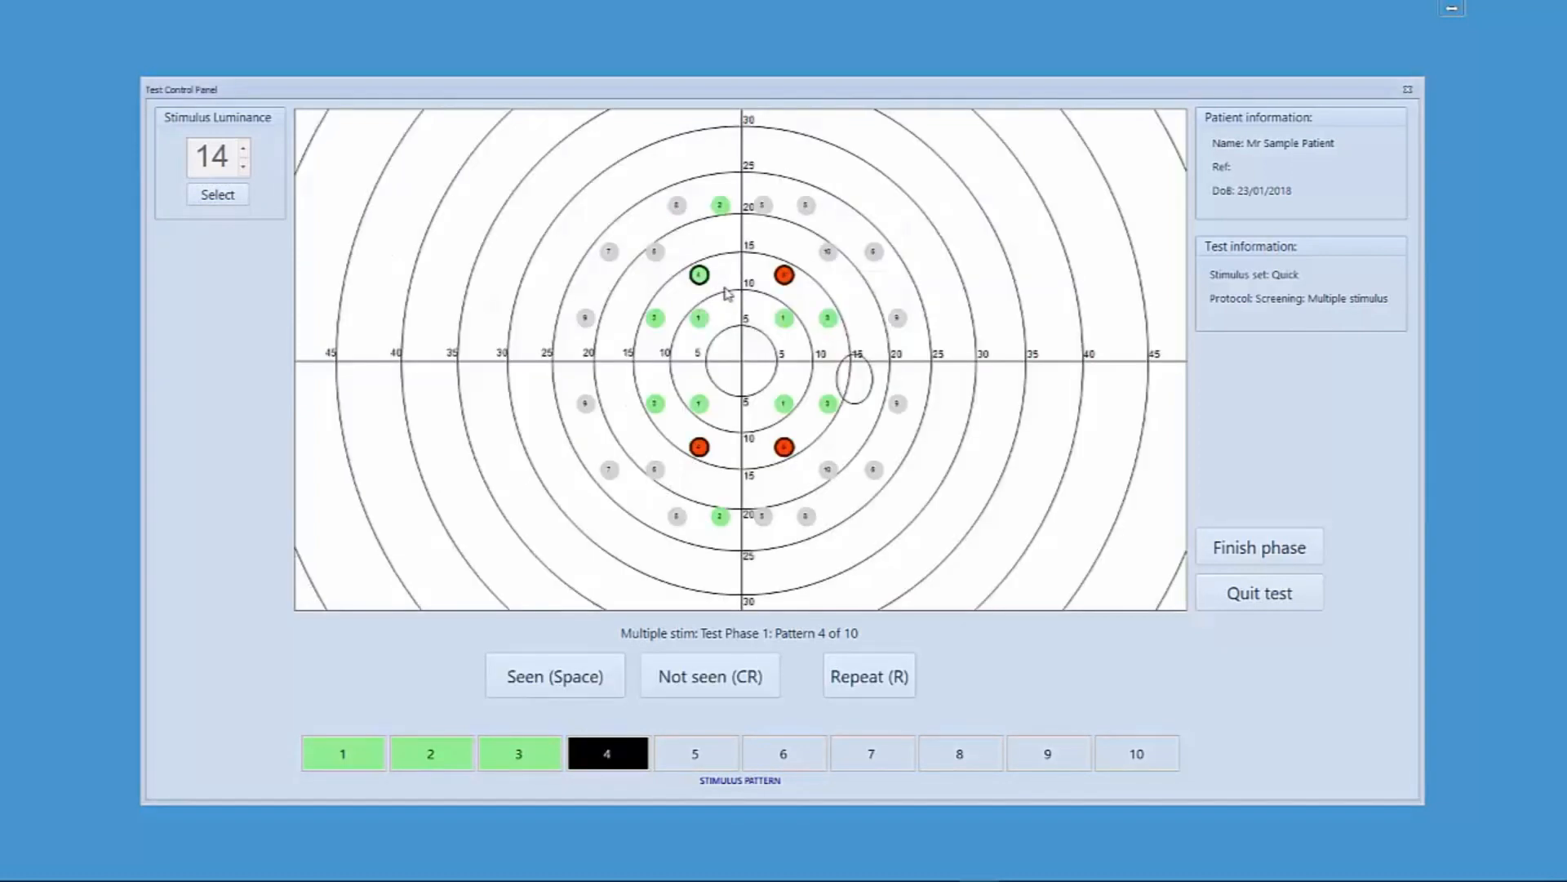
{"action": "left_click", "coordinate": [783, 276]}
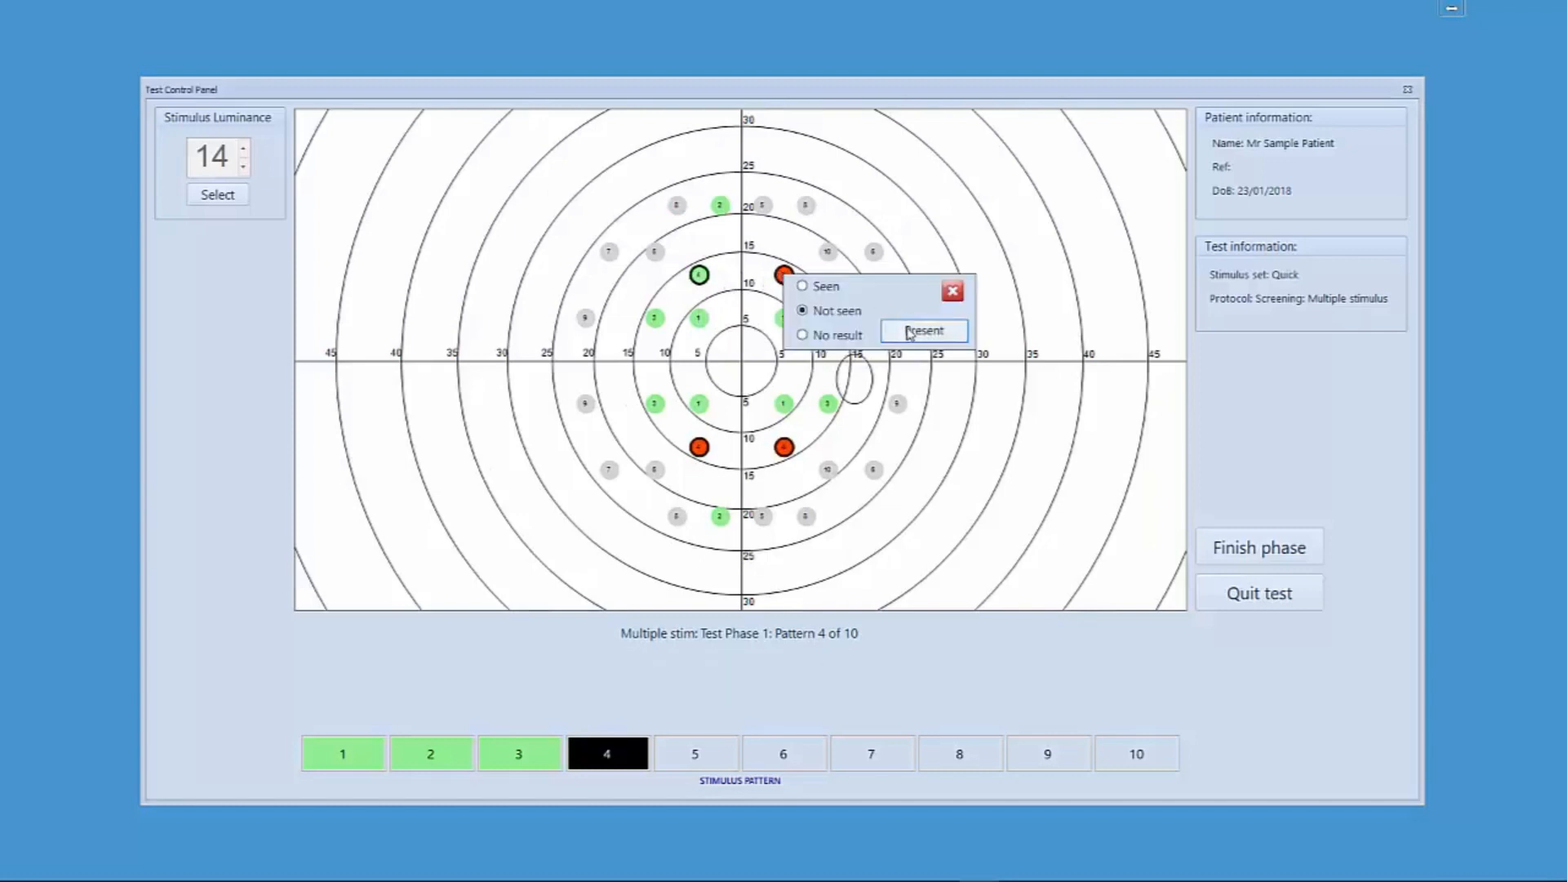
{"action": "left_click", "coordinate": [909, 332]}
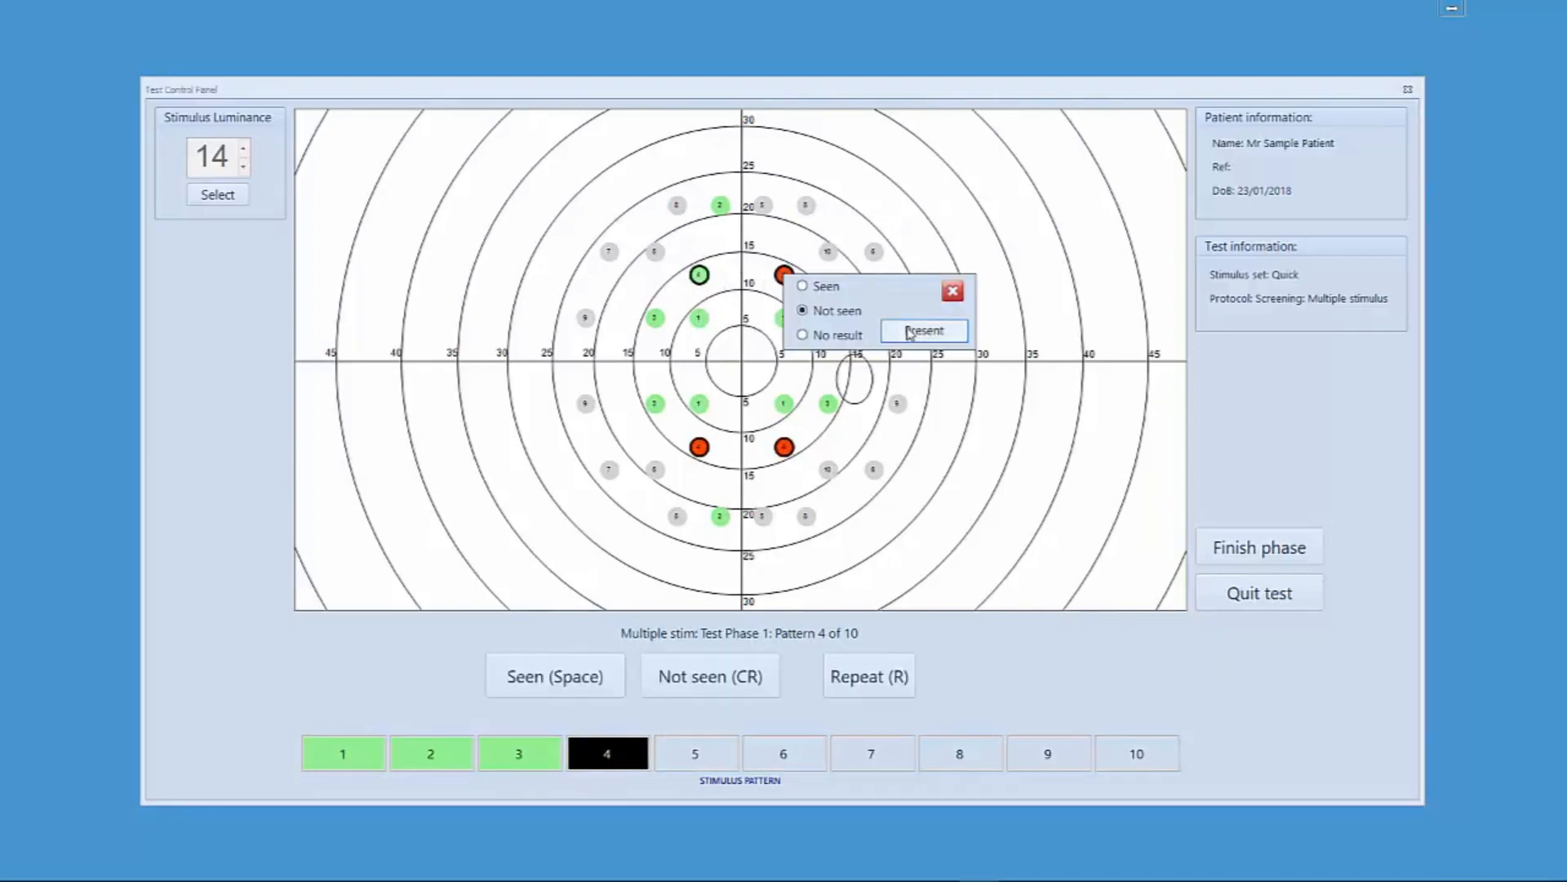
{"action": "left_click", "coordinate": [815, 288]}
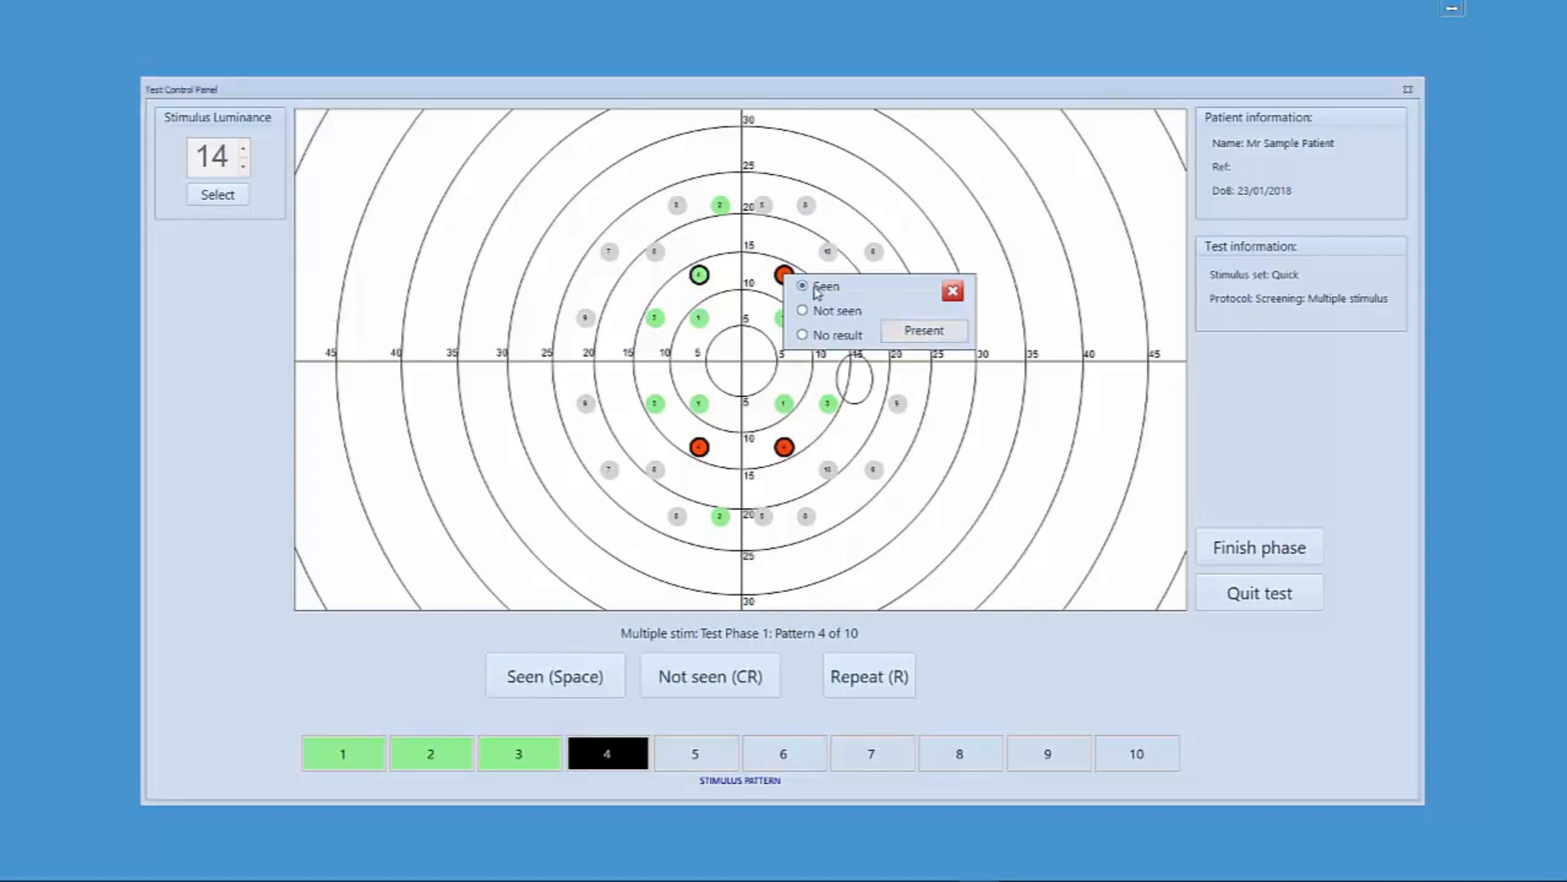
{"action": "left_click", "coordinate": [700, 446]}
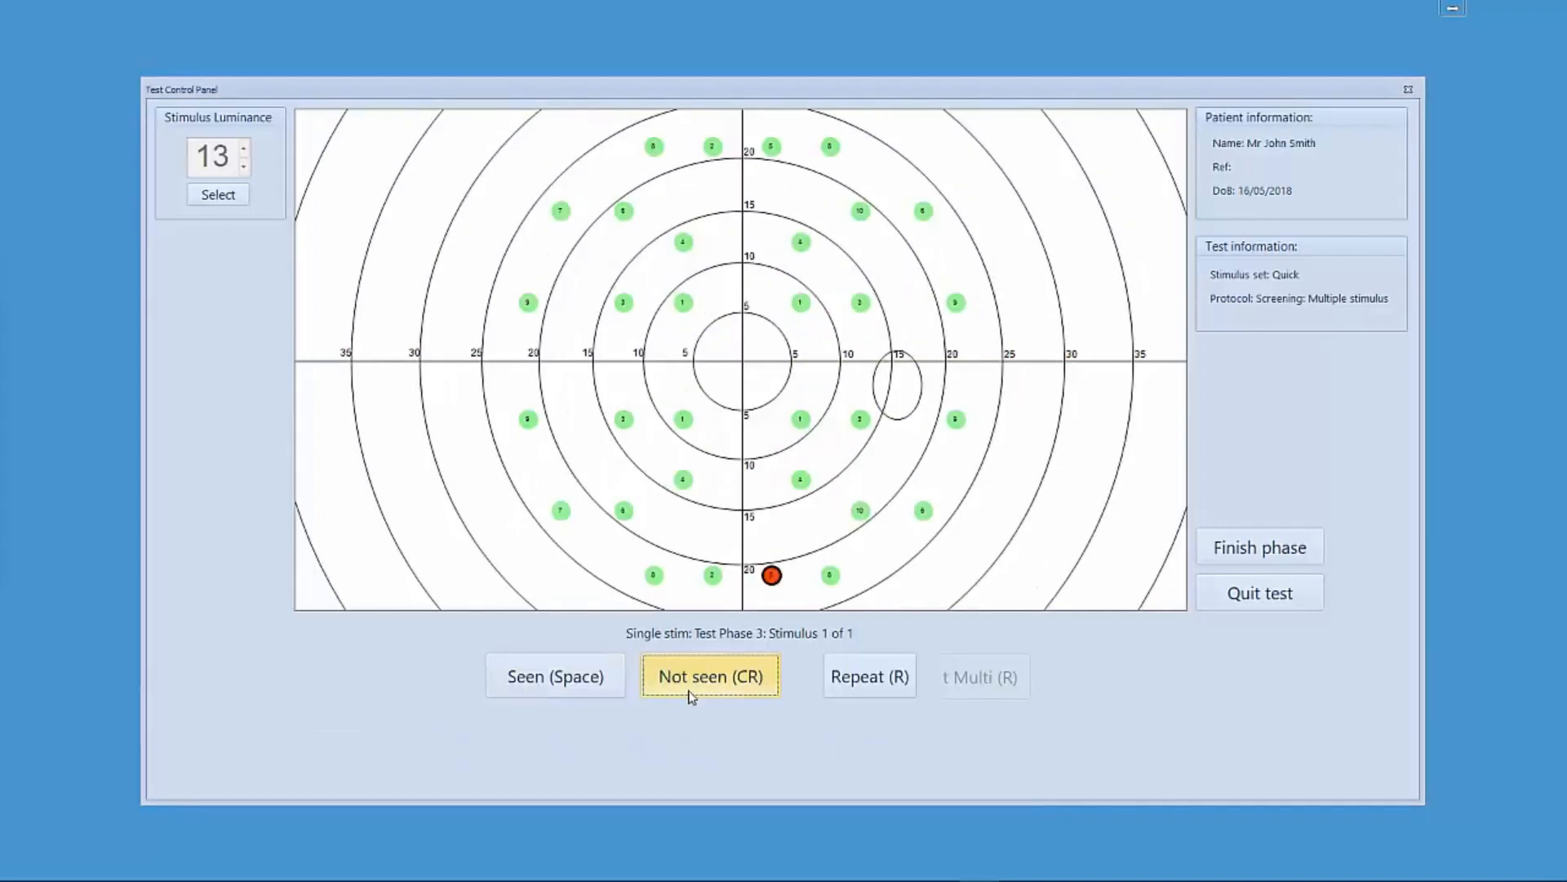
{"action": "left_click", "coordinate": [690, 696]}
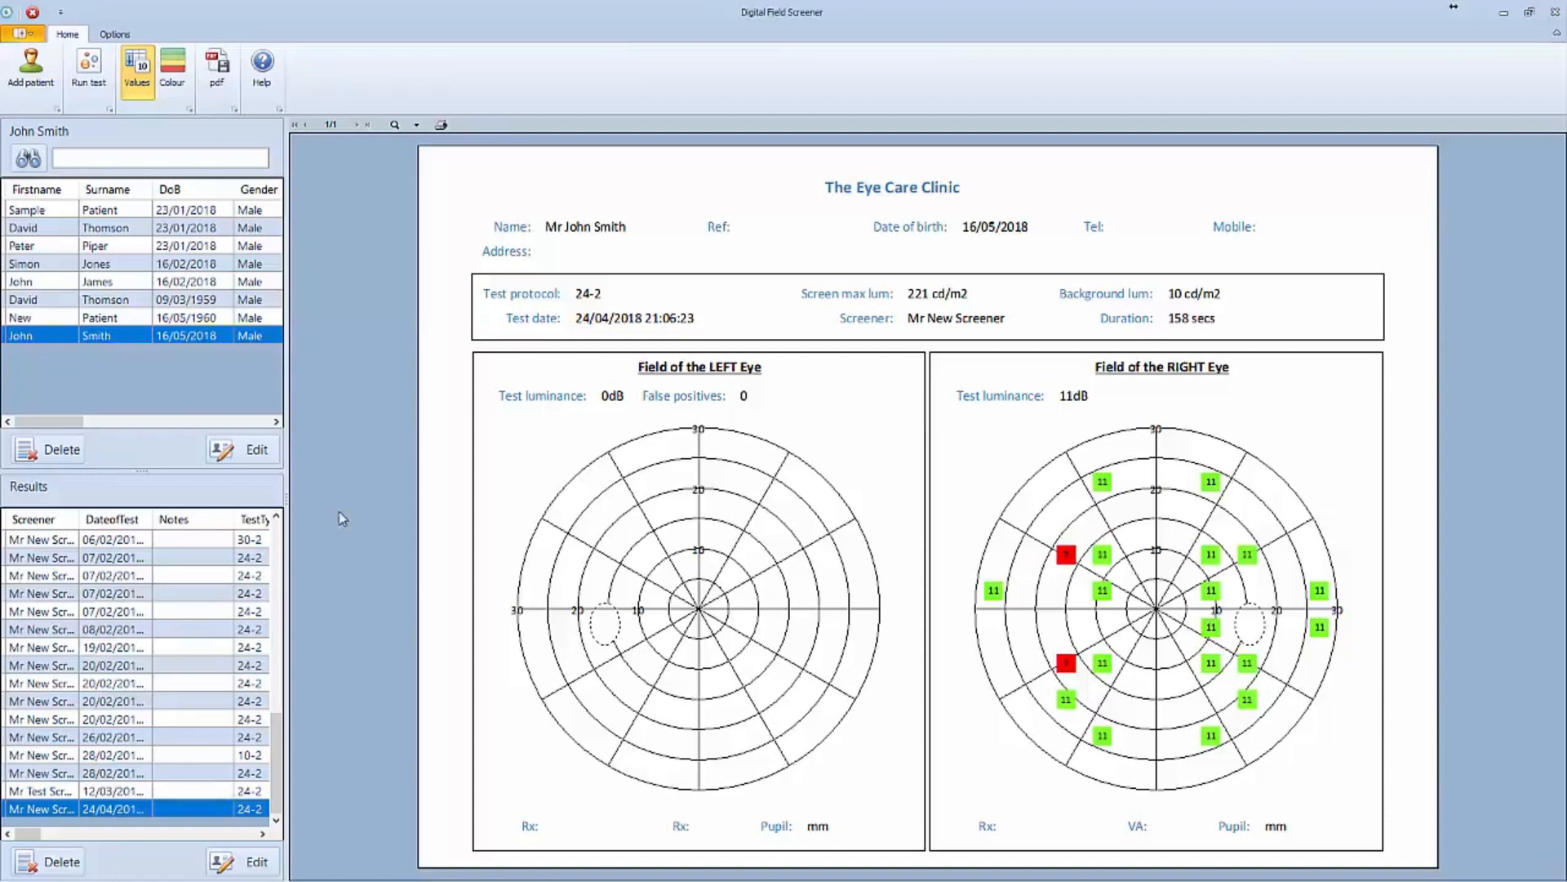
- Select patients in the list to view their reports, ending on the fifth patient's report
{"action": "left_click", "coordinate": [34, 321]}
{"action": "left_click", "coordinate": [23, 299]}
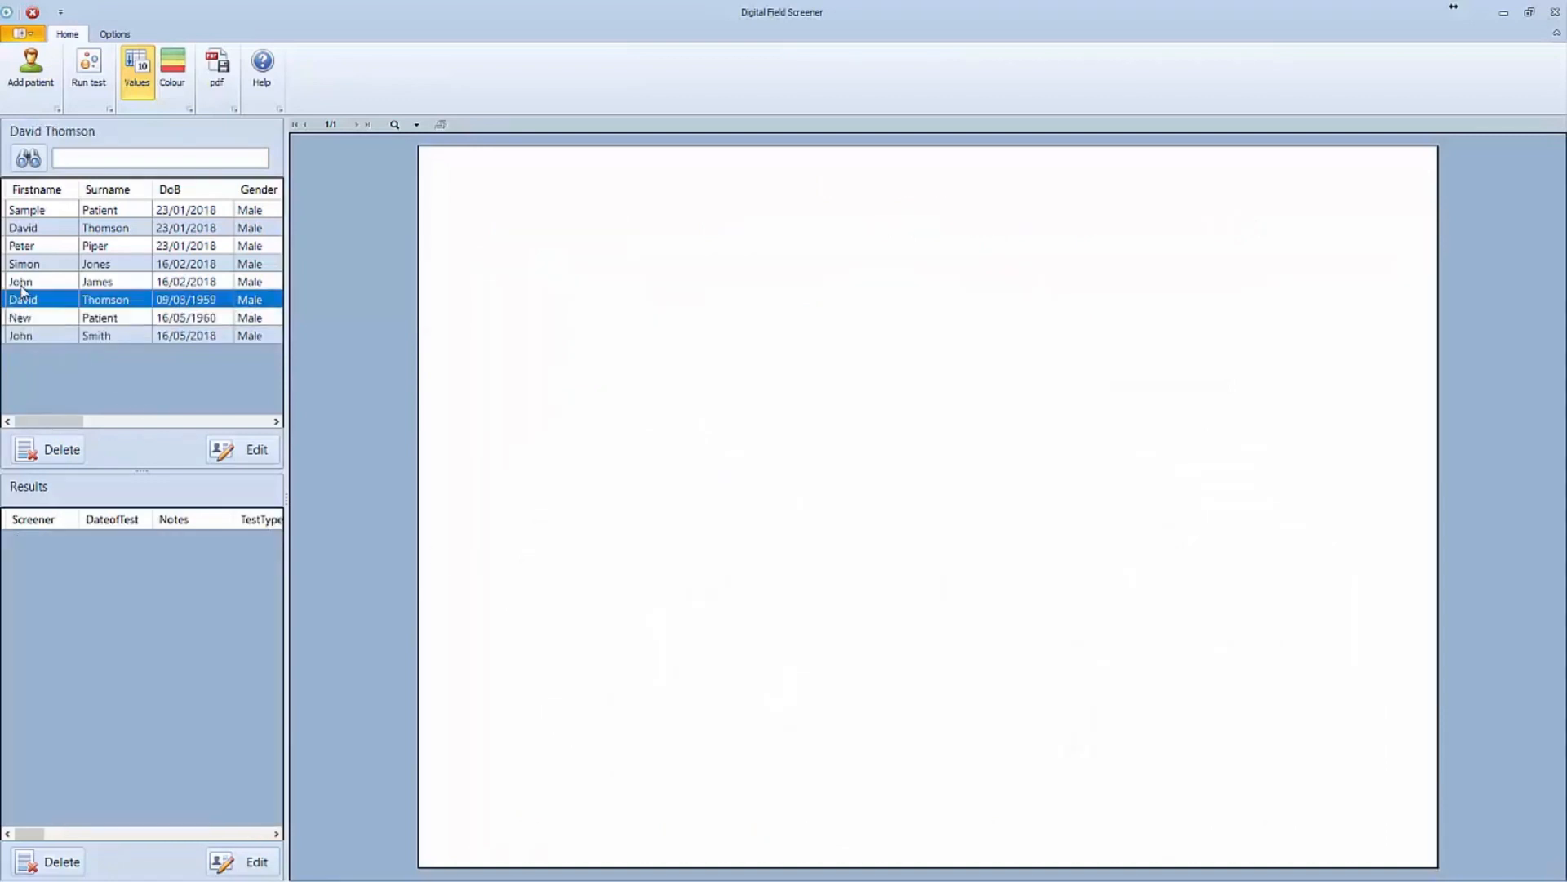
{"action": "left_click", "coordinate": [21, 285]}
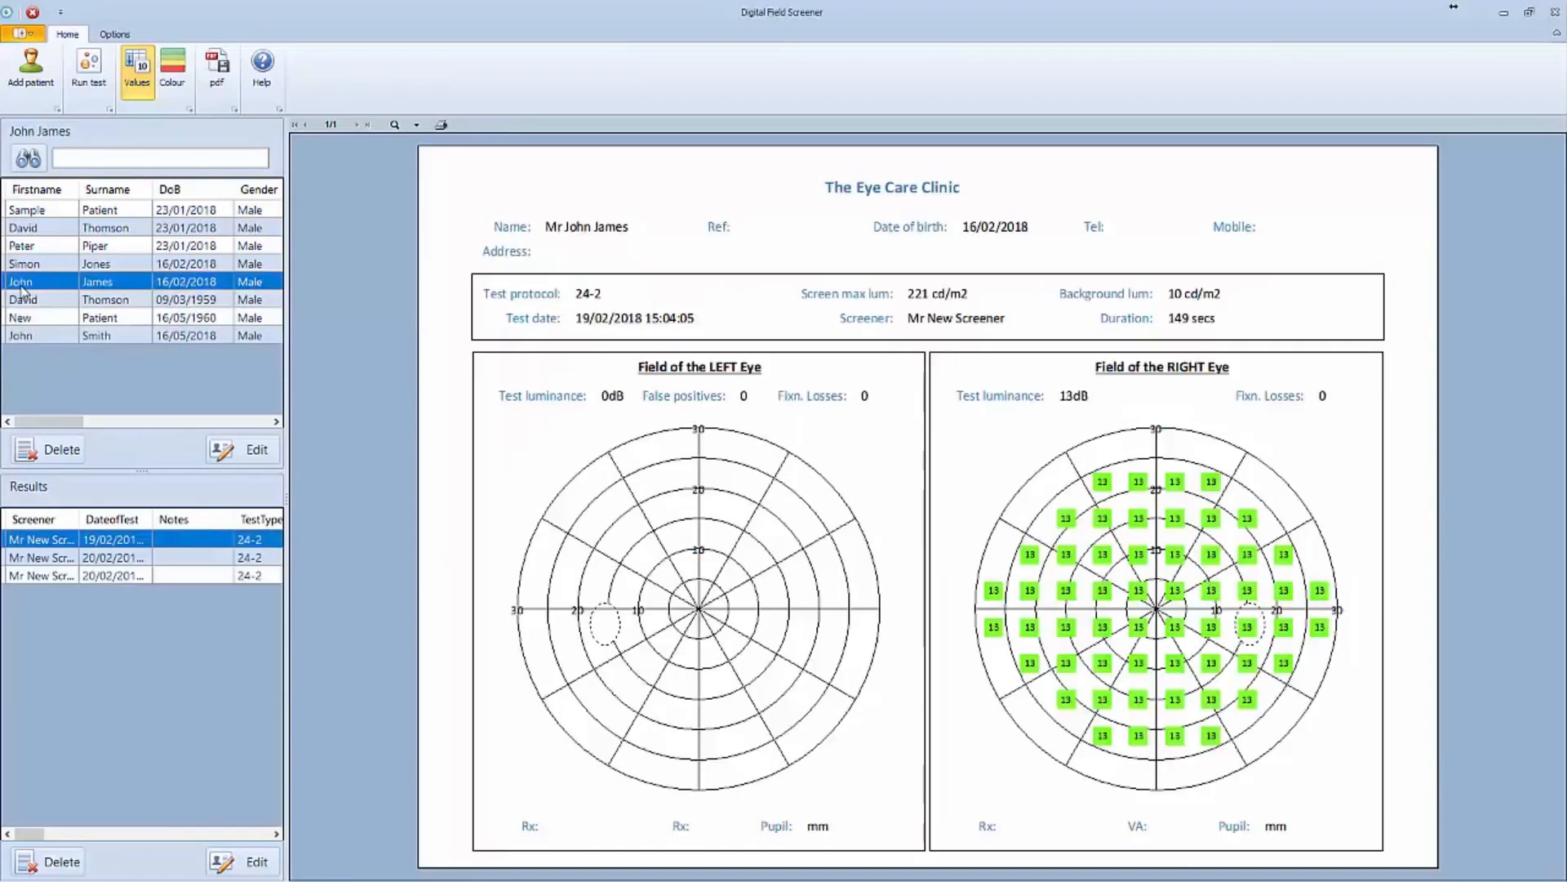
- Switch the report display to greyscale and back to colour
{"action": "left_click", "coordinate": [176, 87]}
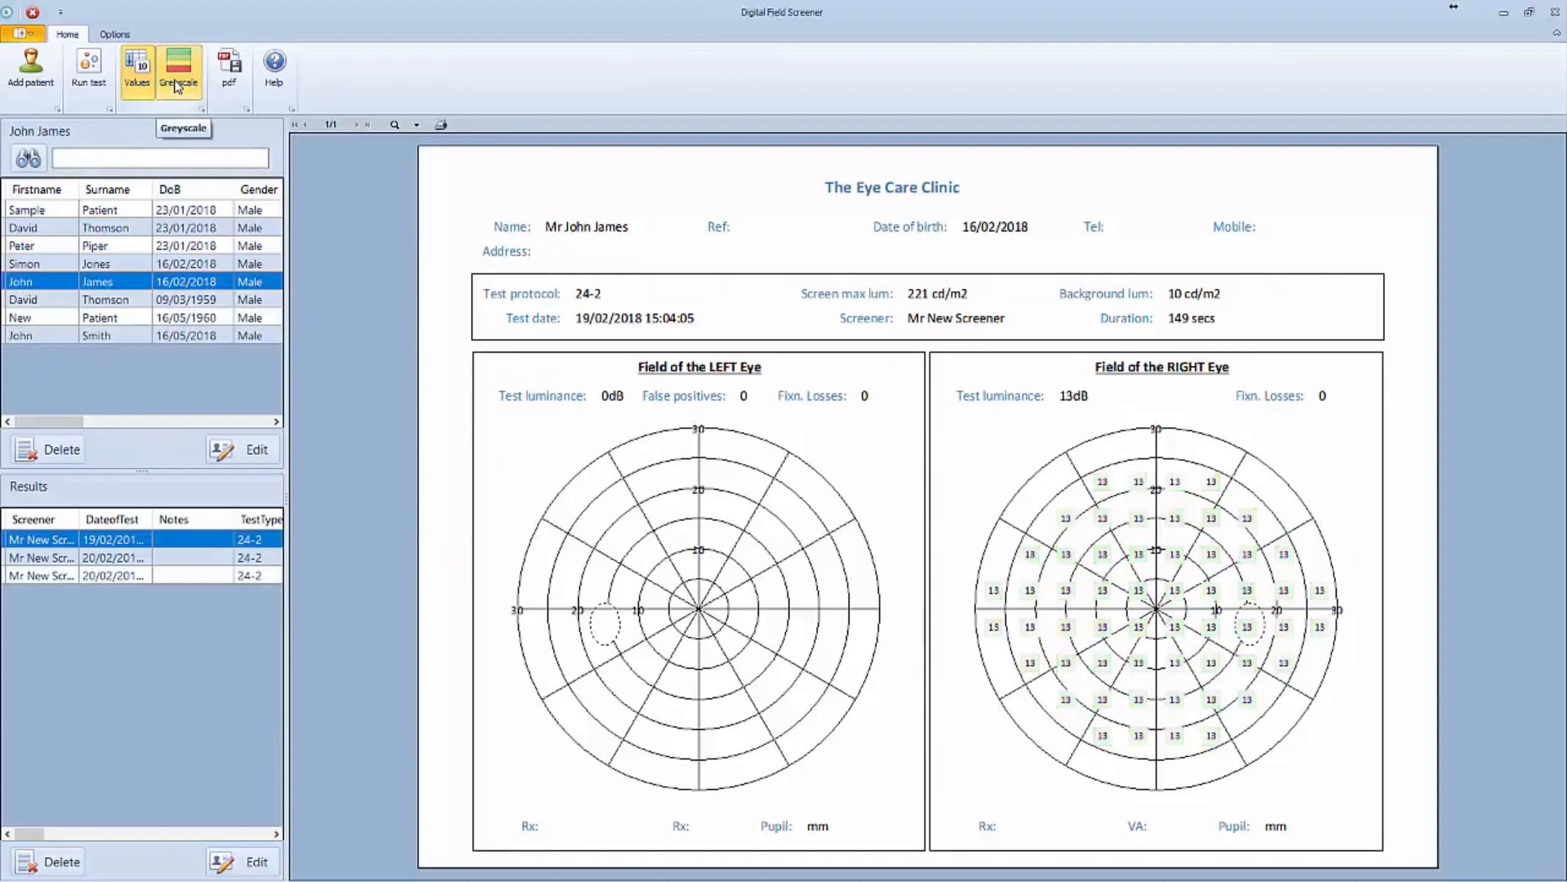
{"action": "left_click", "coordinate": [176, 87]}
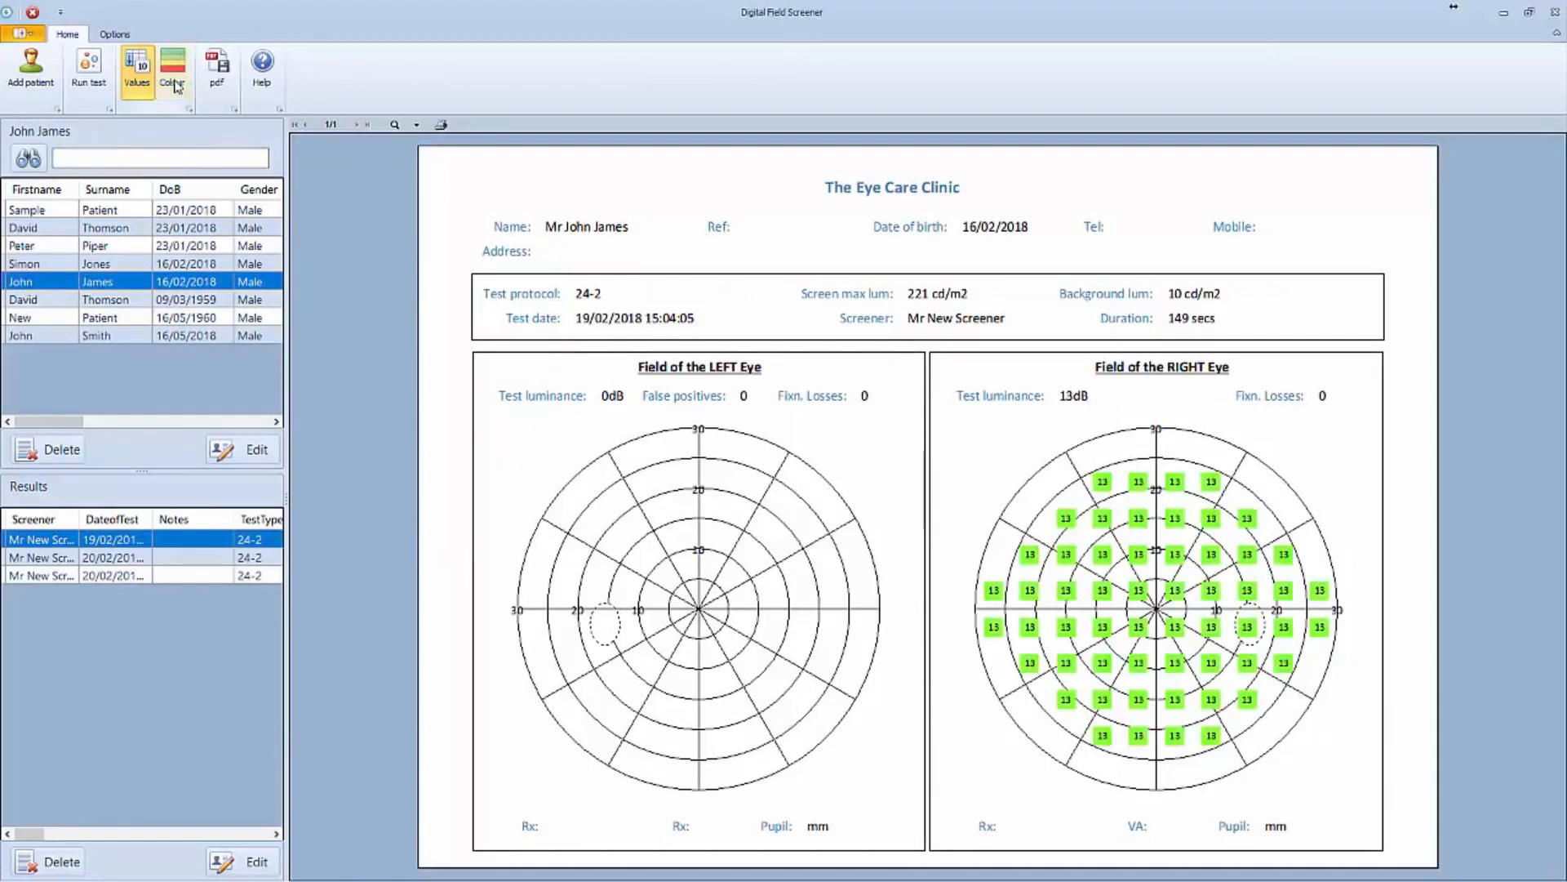
- Export the report as a PDF file, keeping the suggested file name
{"action": "left_click", "coordinate": [218, 82]}
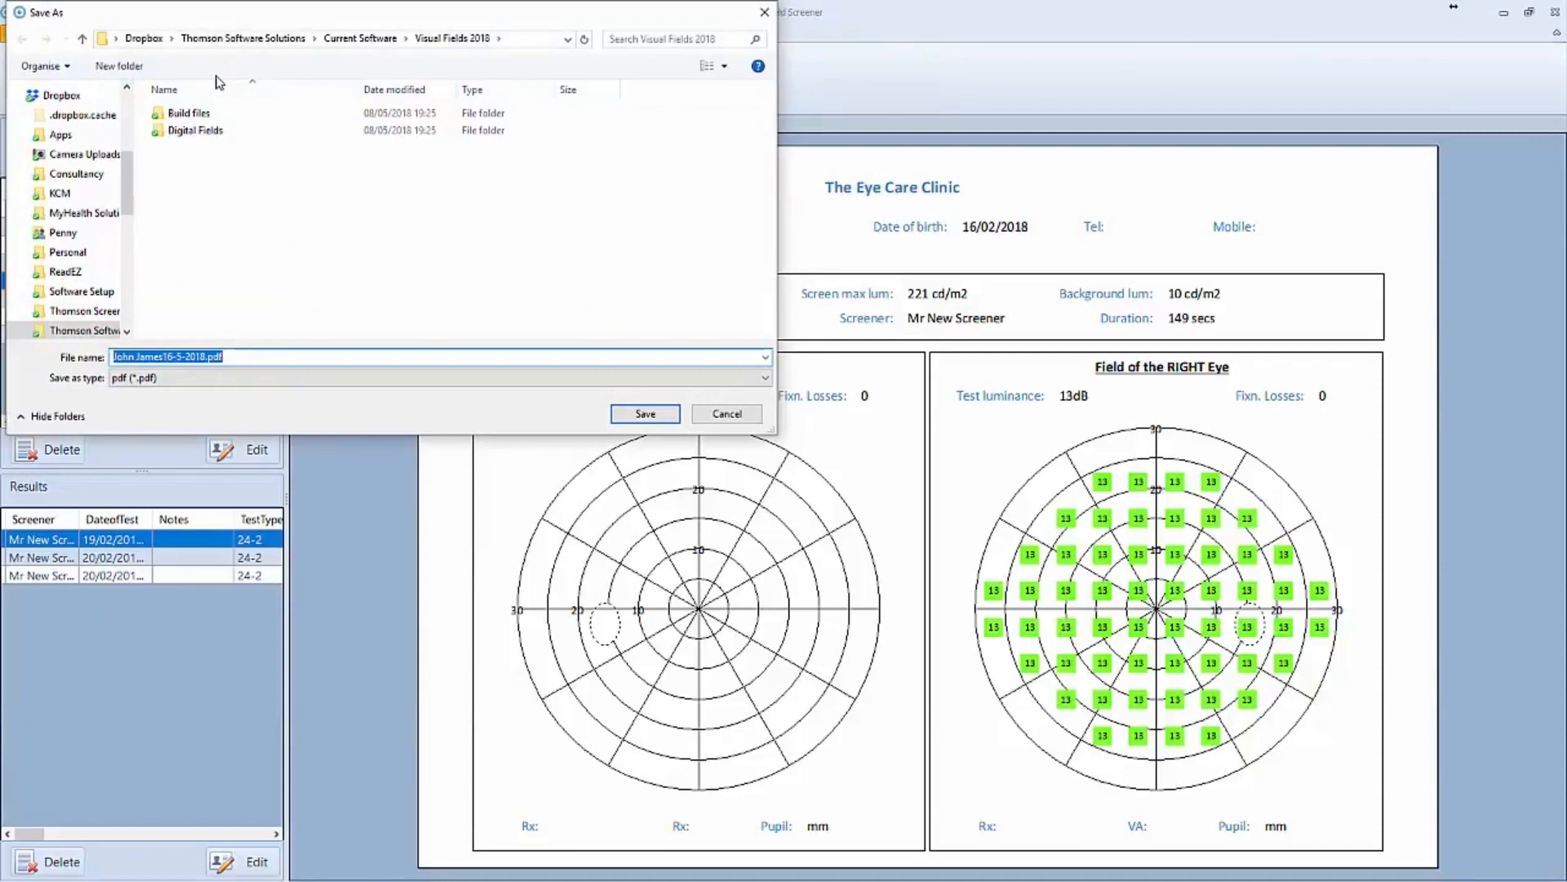
{"action": "left_click", "coordinate": [726, 414]}
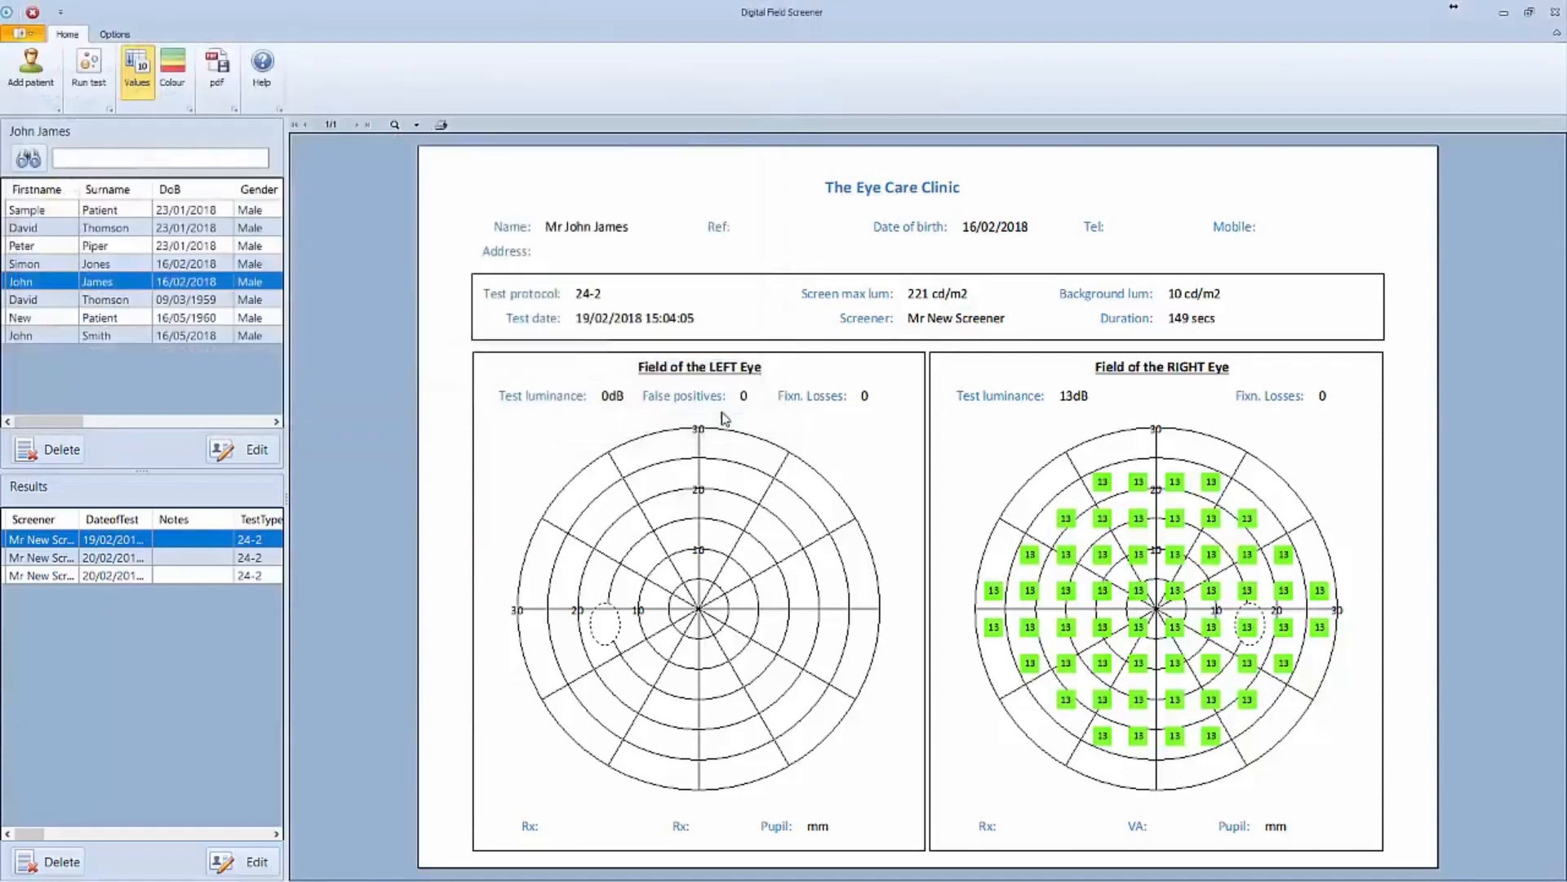